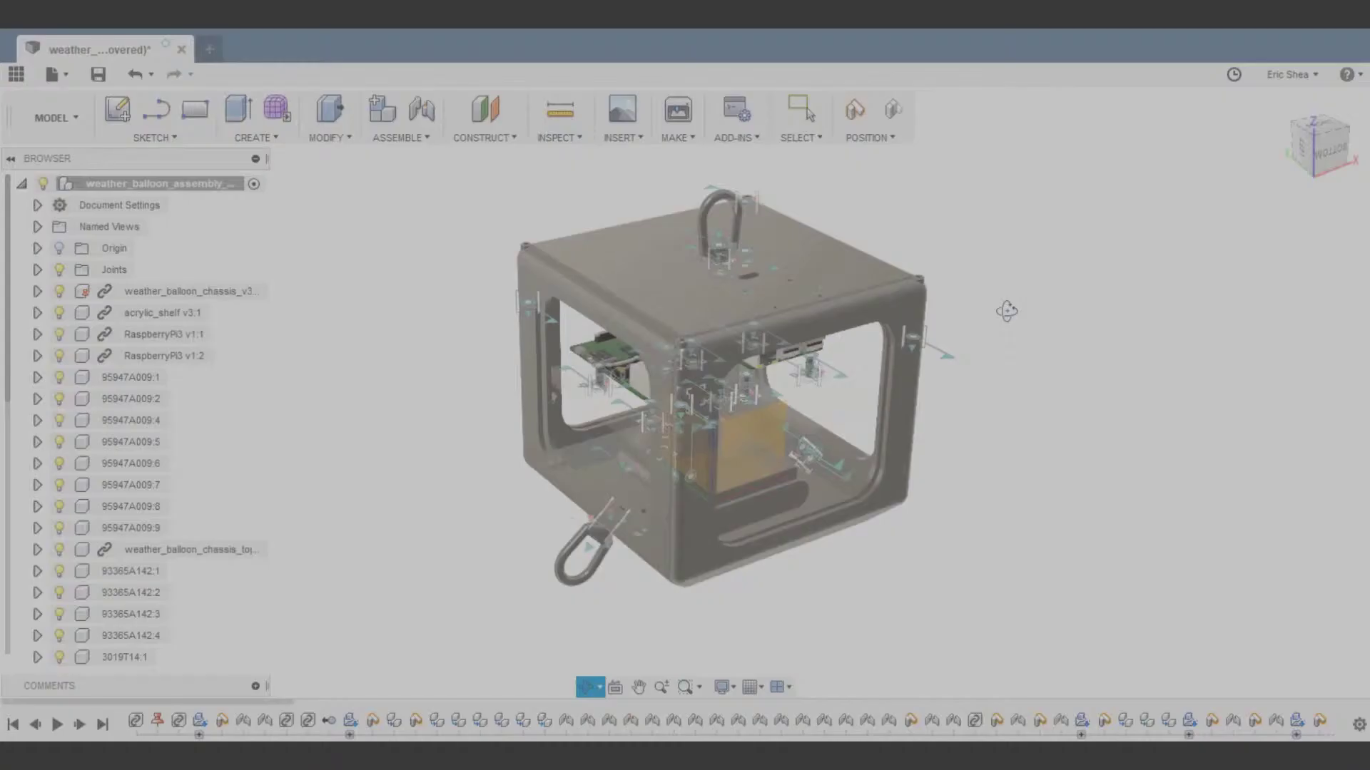
# - Leave the EAGLE board layout and start a new, empty untitled Fusion 360 design
pyautogui.moveTo(1006, 311); pyautogui.dragTo(917, 300)
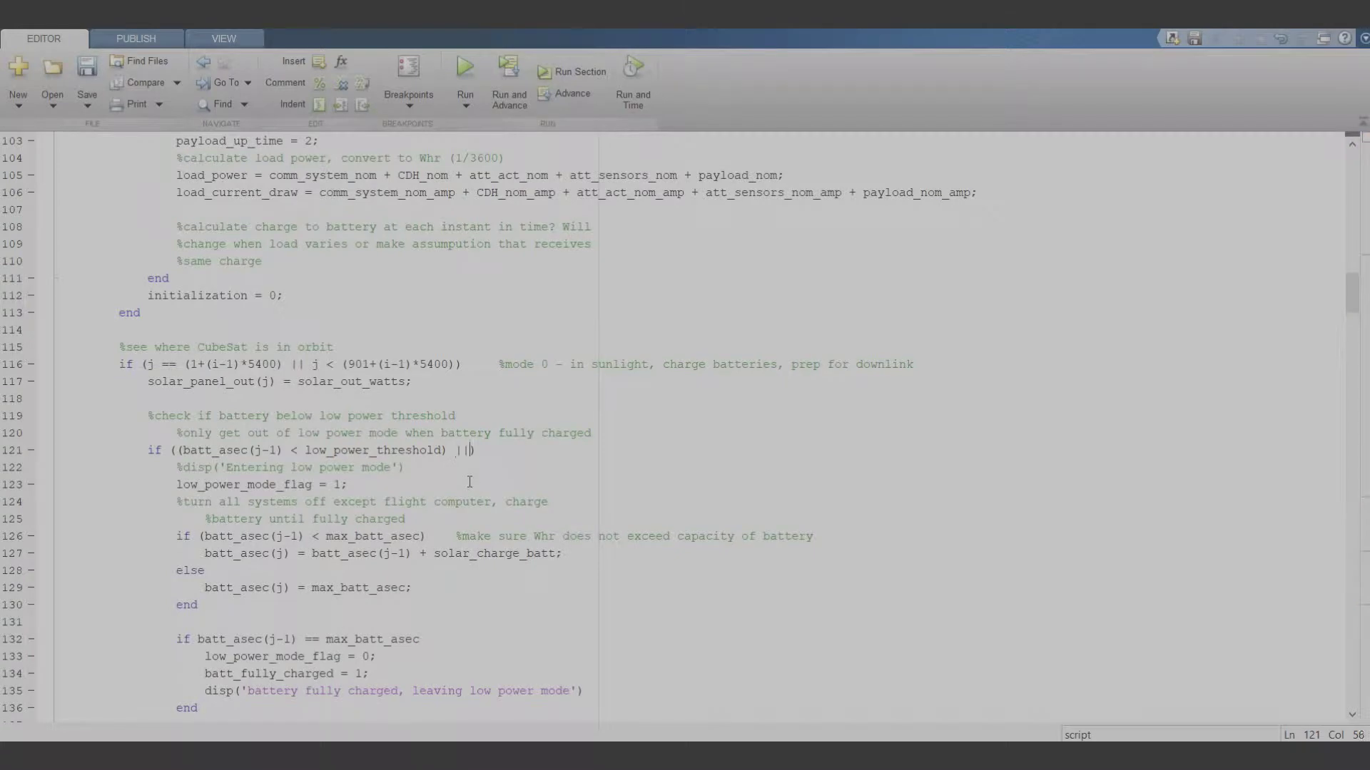
pyautogui.write('low_power_mo')
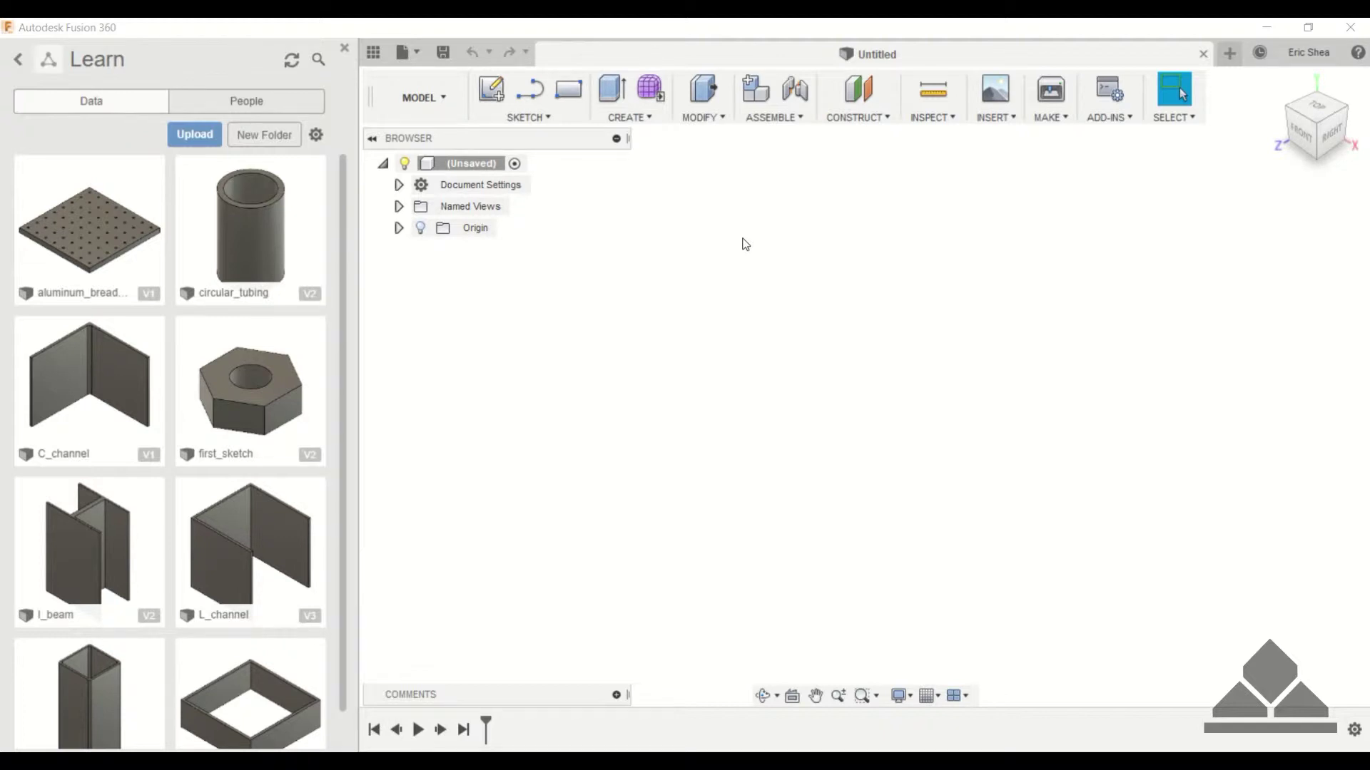
# - Draw a Center Diameter Circle at the origin on the horizontal origin plane
pyautogui.click(528, 117)
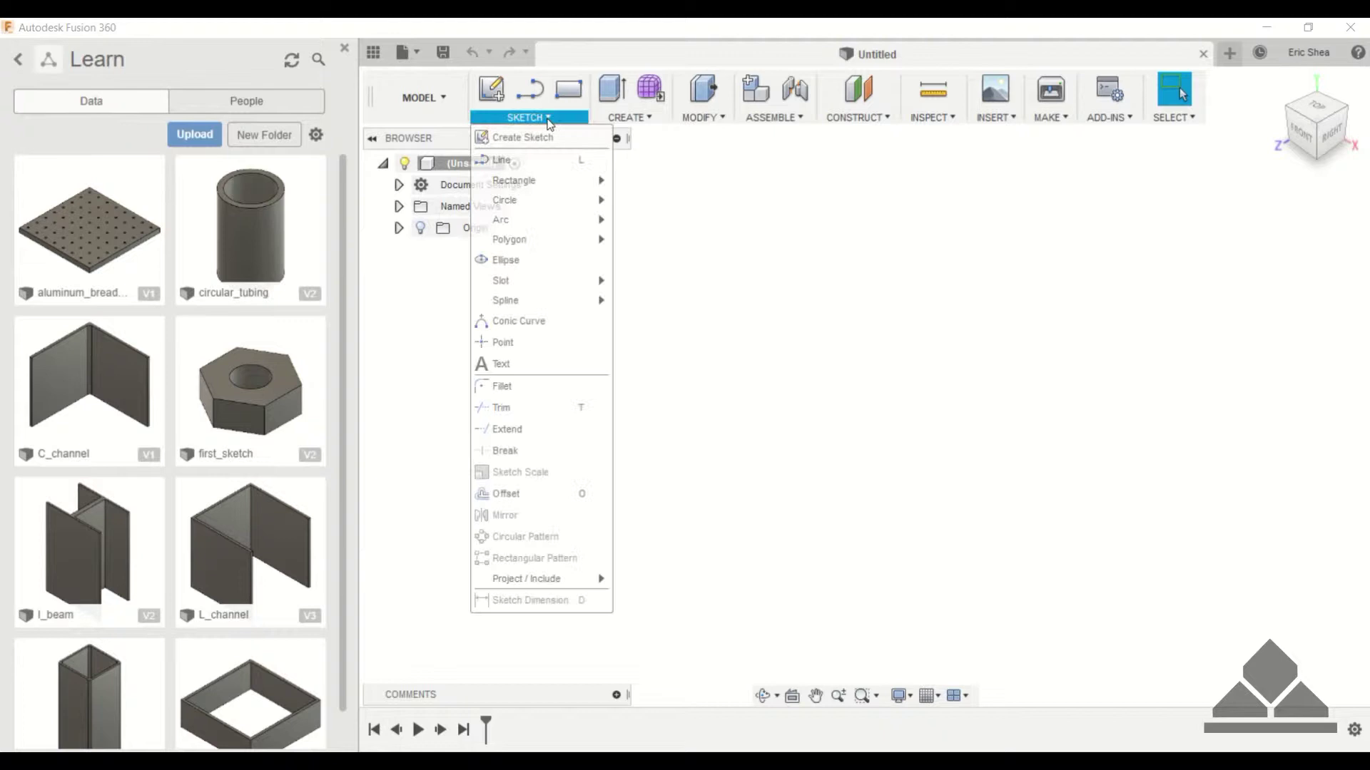
pyautogui.moveTo(525, 207)
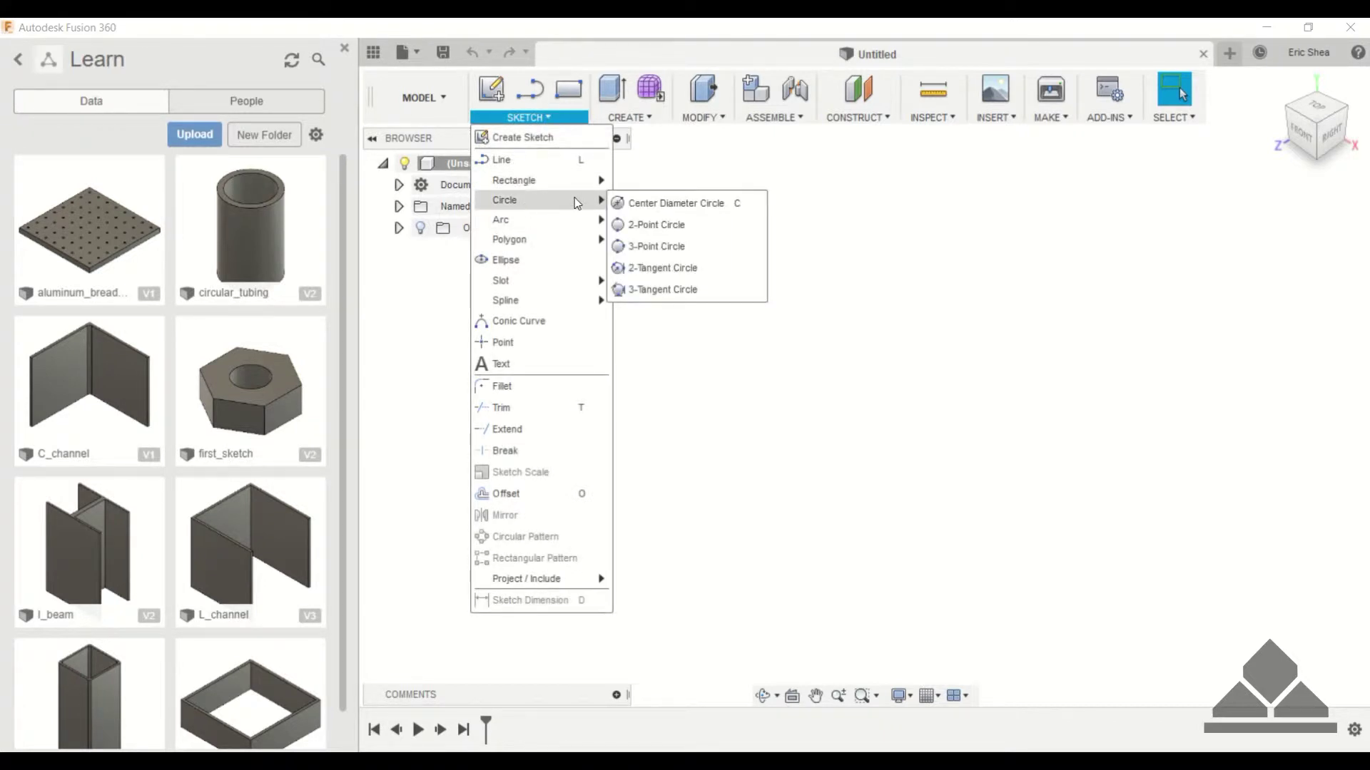
pyautogui.click(653, 203)
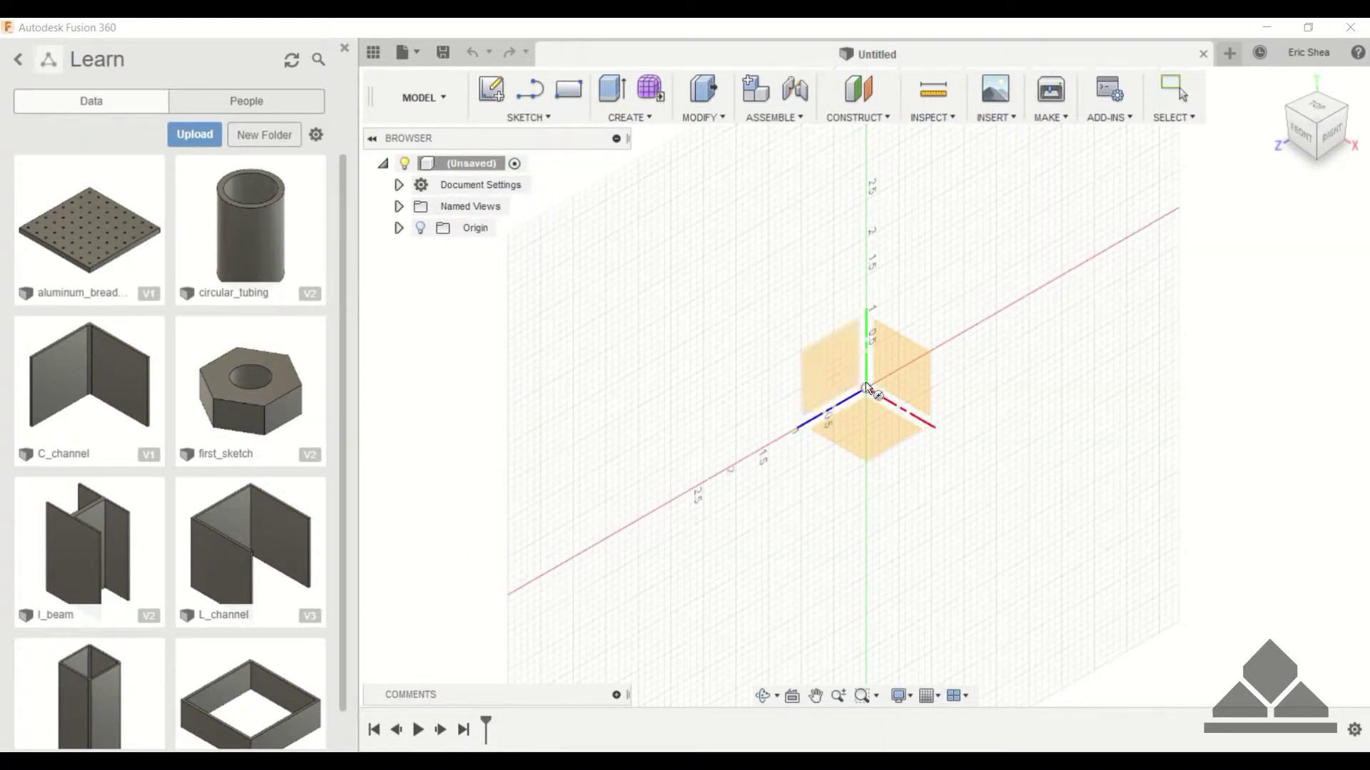
pyautogui.click(875, 422)
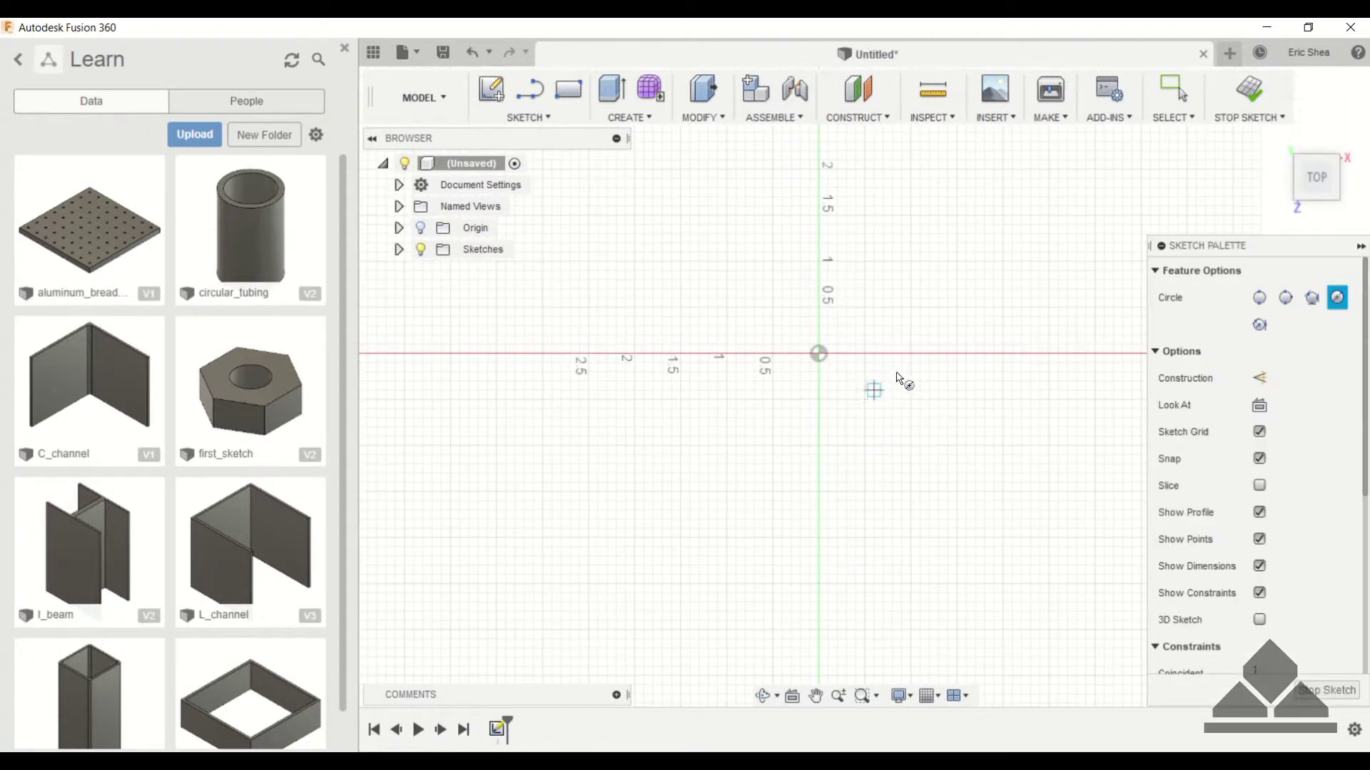
pyautogui.click(800, 349)
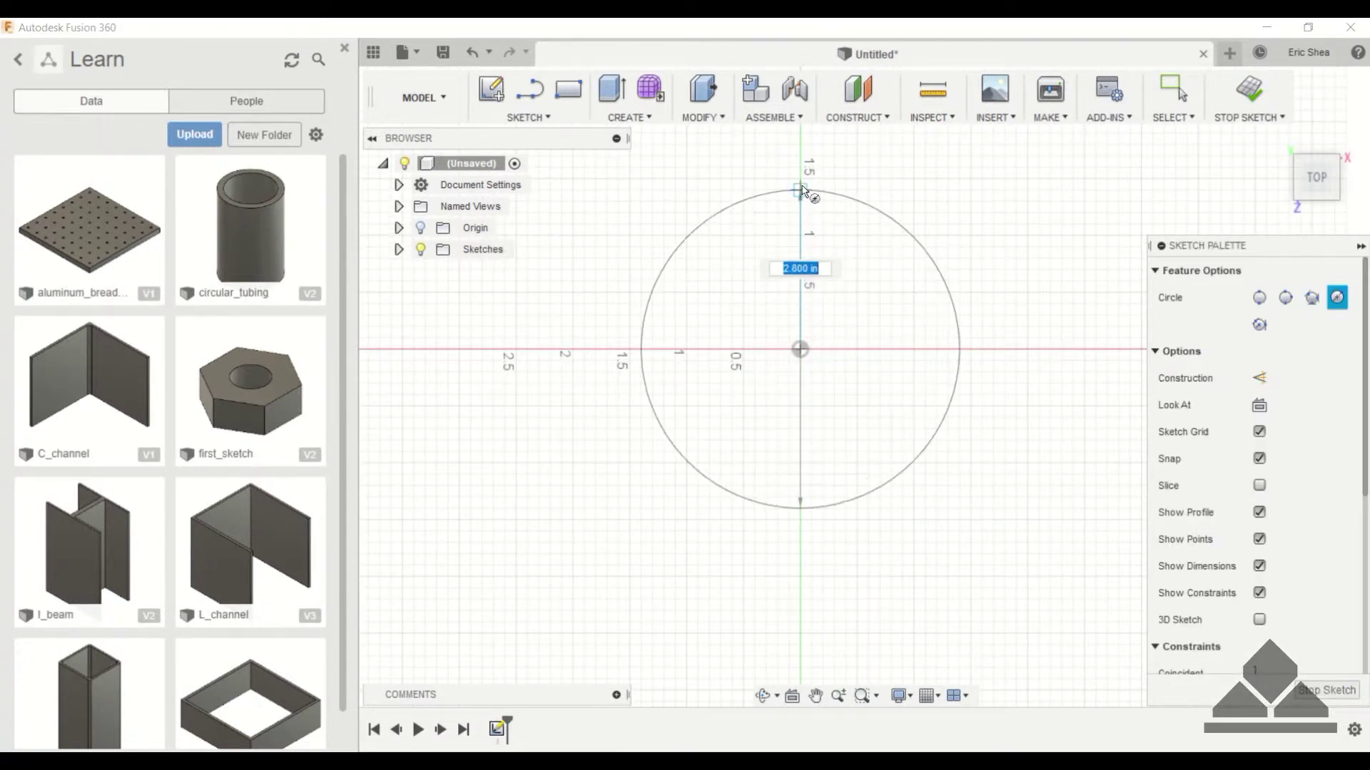
pyautogui.click(810, 179)
# - Dimension the circle's diameter to 3.00 in
pyautogui.press('d')
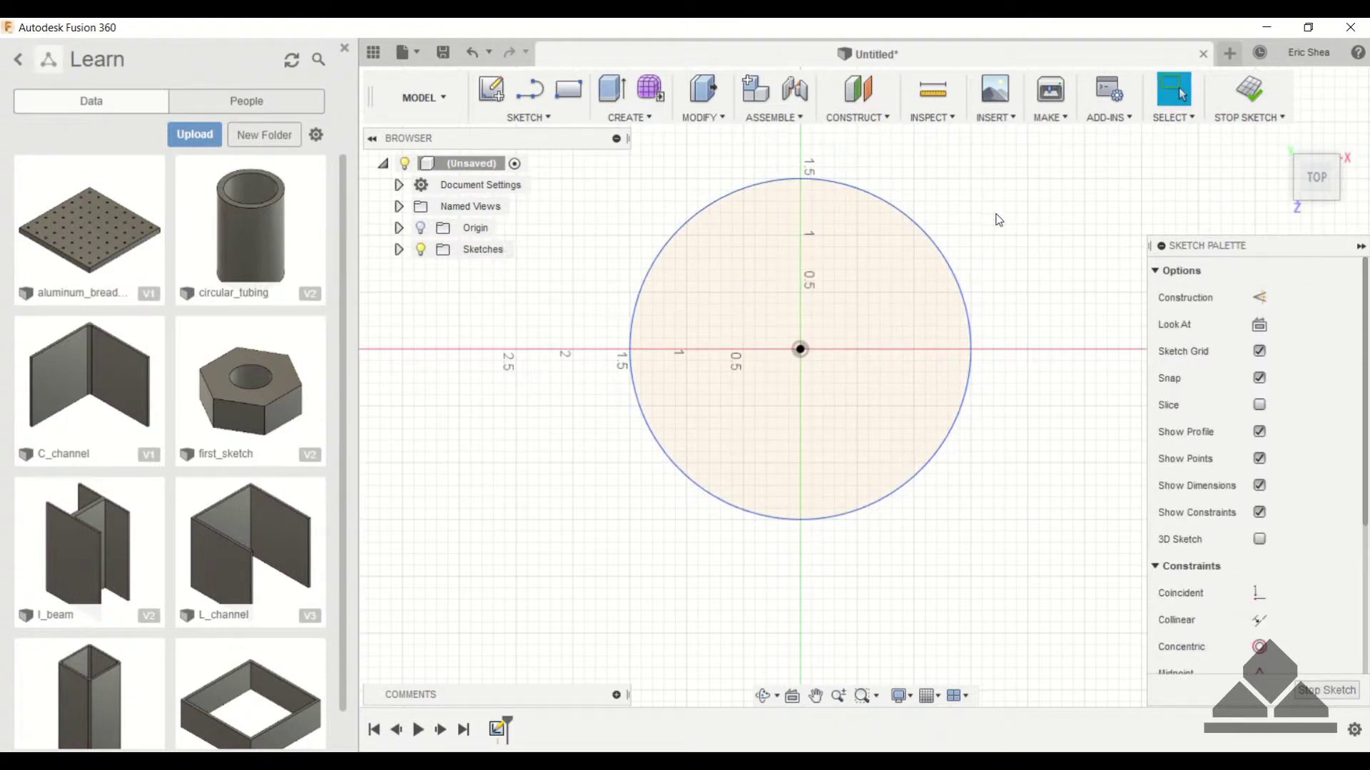
pyautogui.click(946, 252)
pyautogui.click(995, 193)
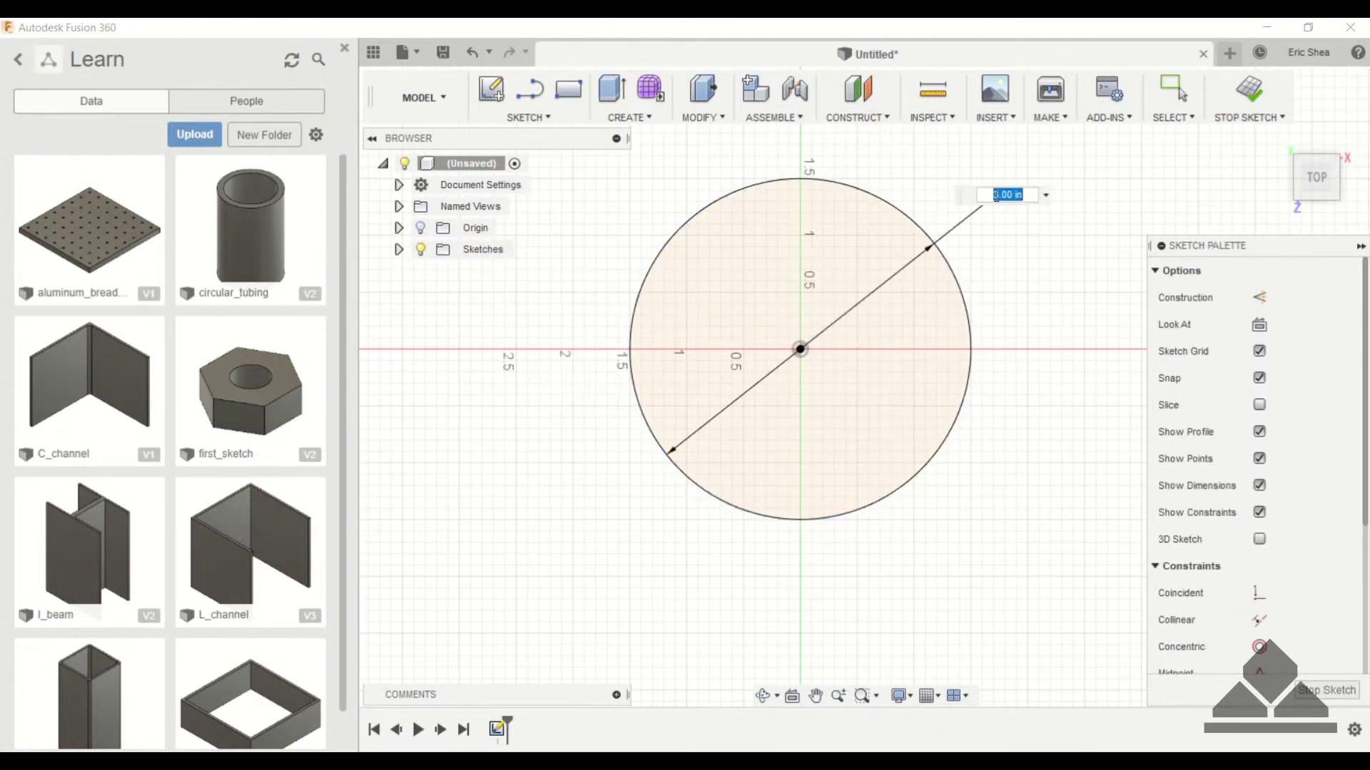
pyautogui.press('Return')
pyautogui.press('Escape')
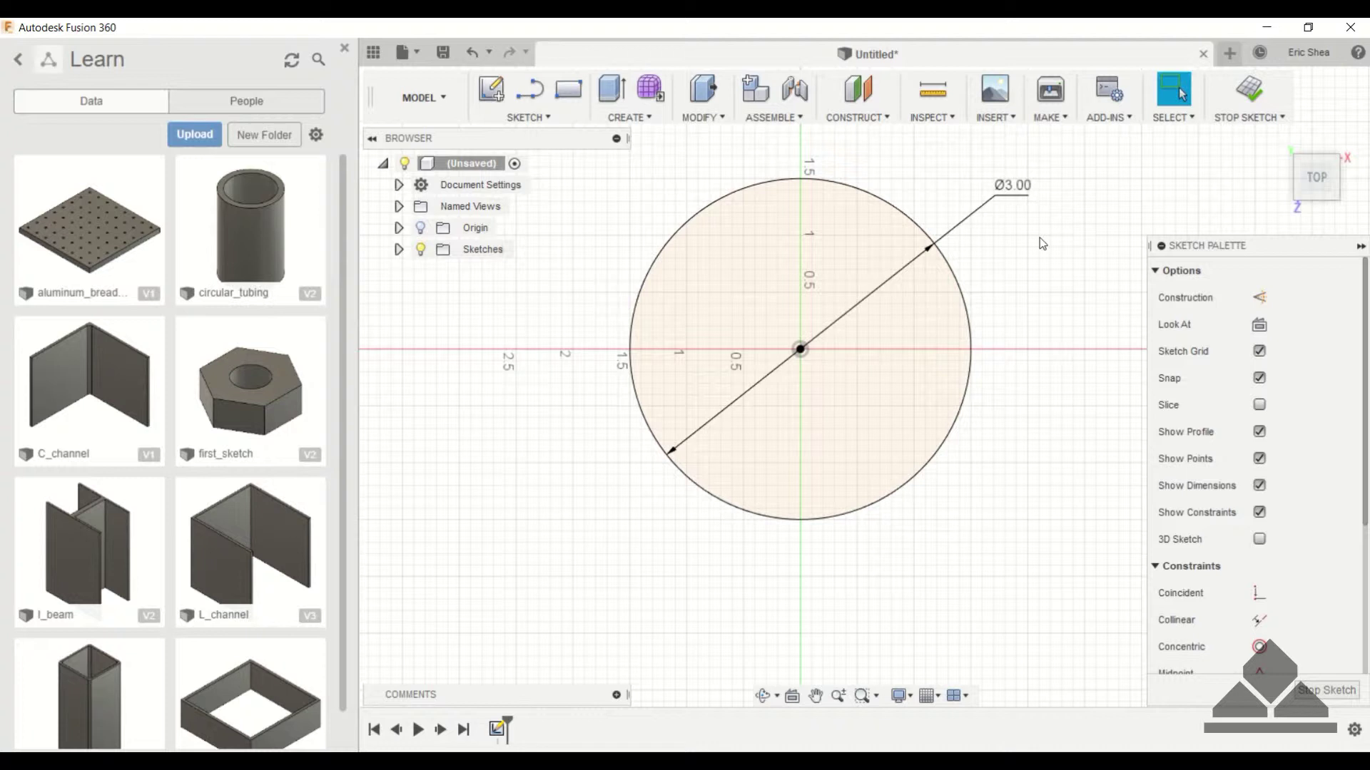
# - Draw a 0.200 in-wide Three Point Arc Slot across the top of the circle
pyautogui.click(545, 118)
pyautogui.click(545, 118)
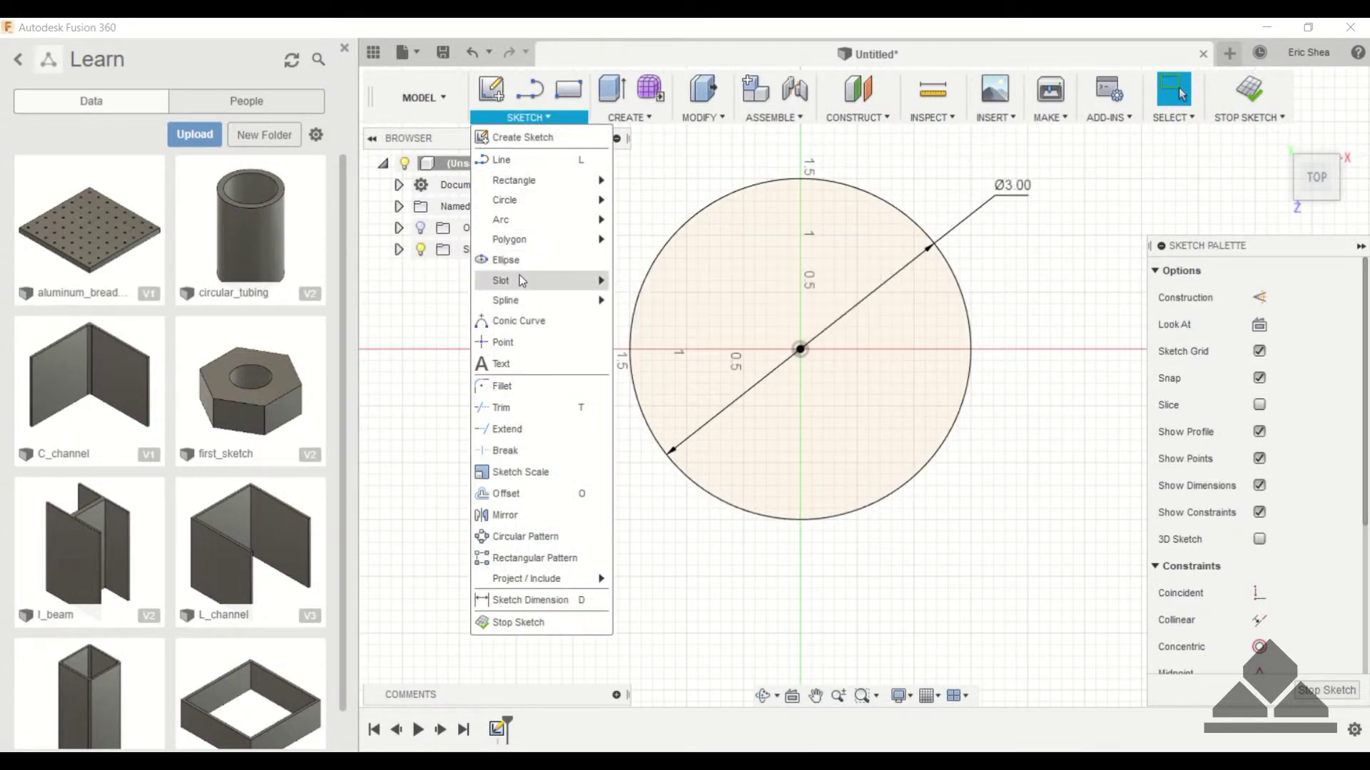
pyautogui.moveTo(569, 282)
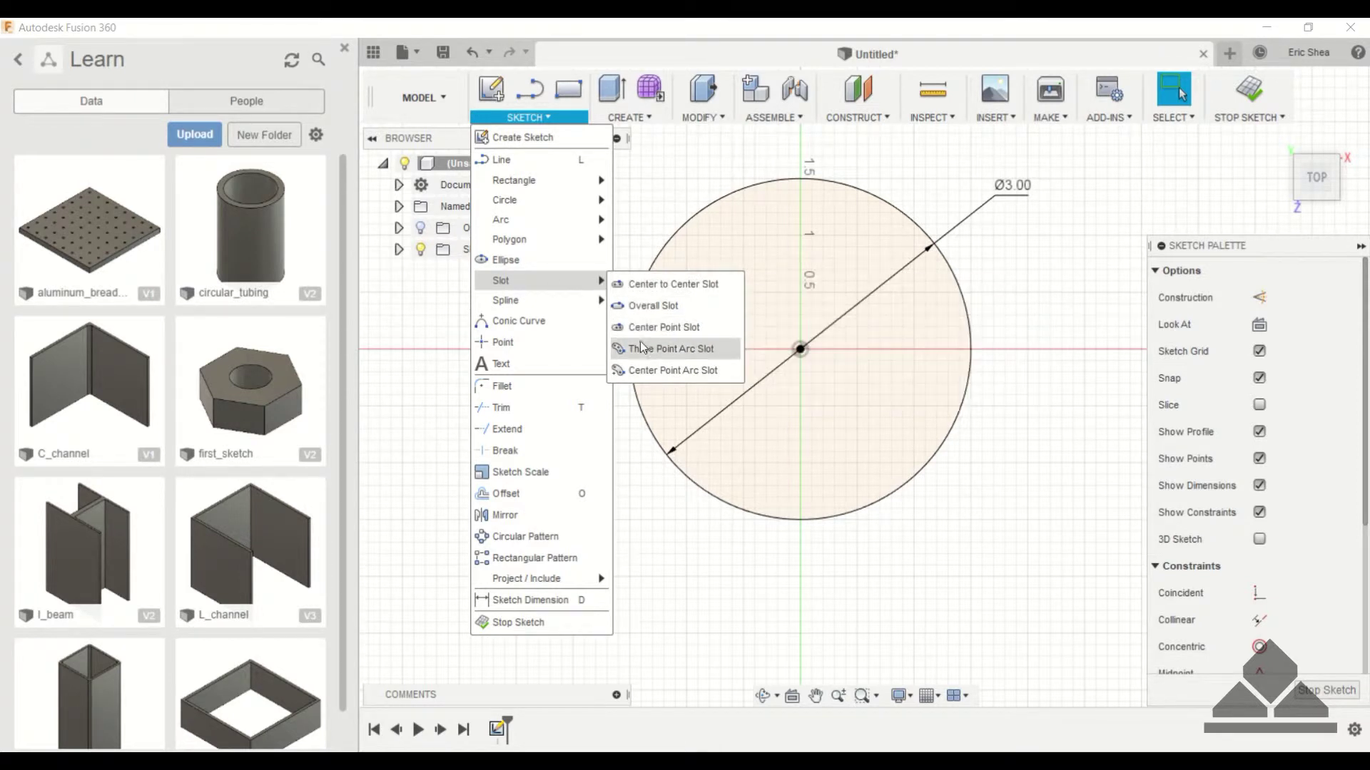
pyautogui.click(687, 348)
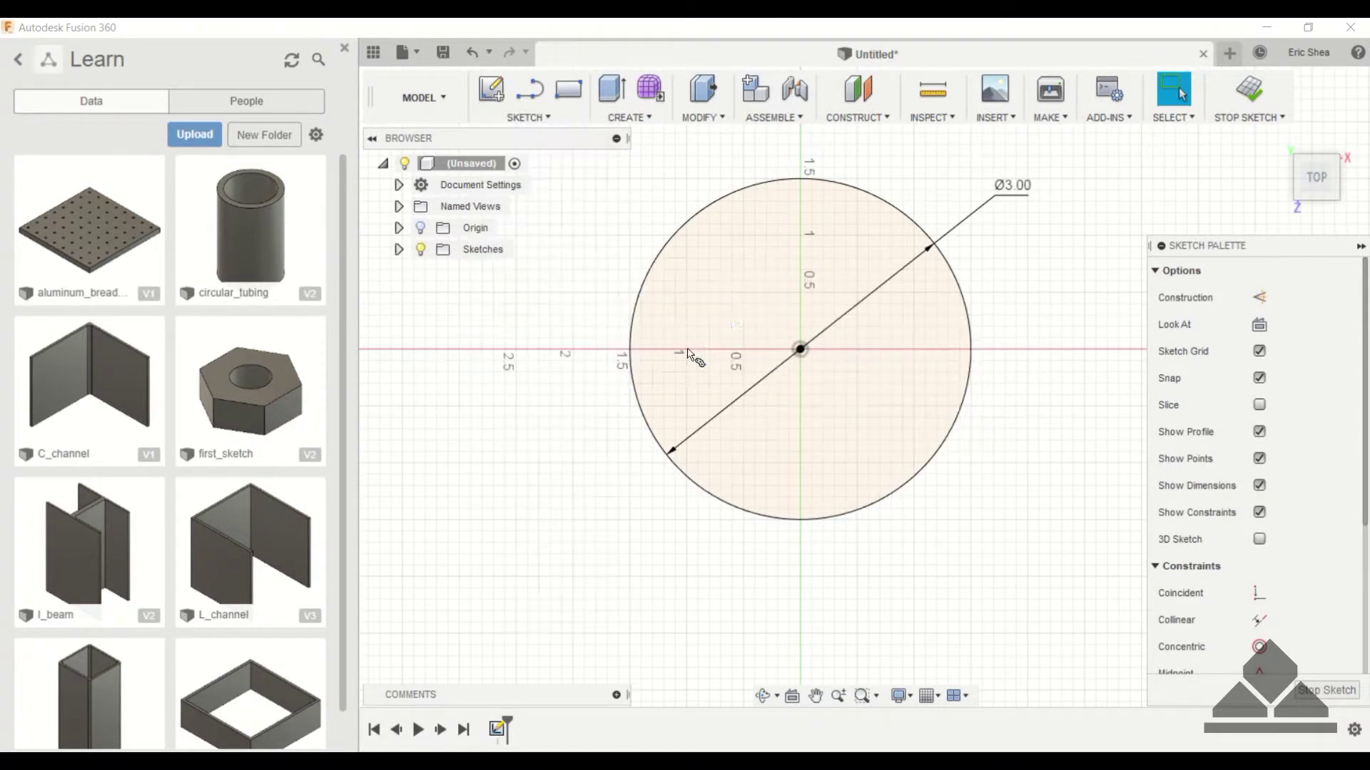
pyautogui.click(742, 236)
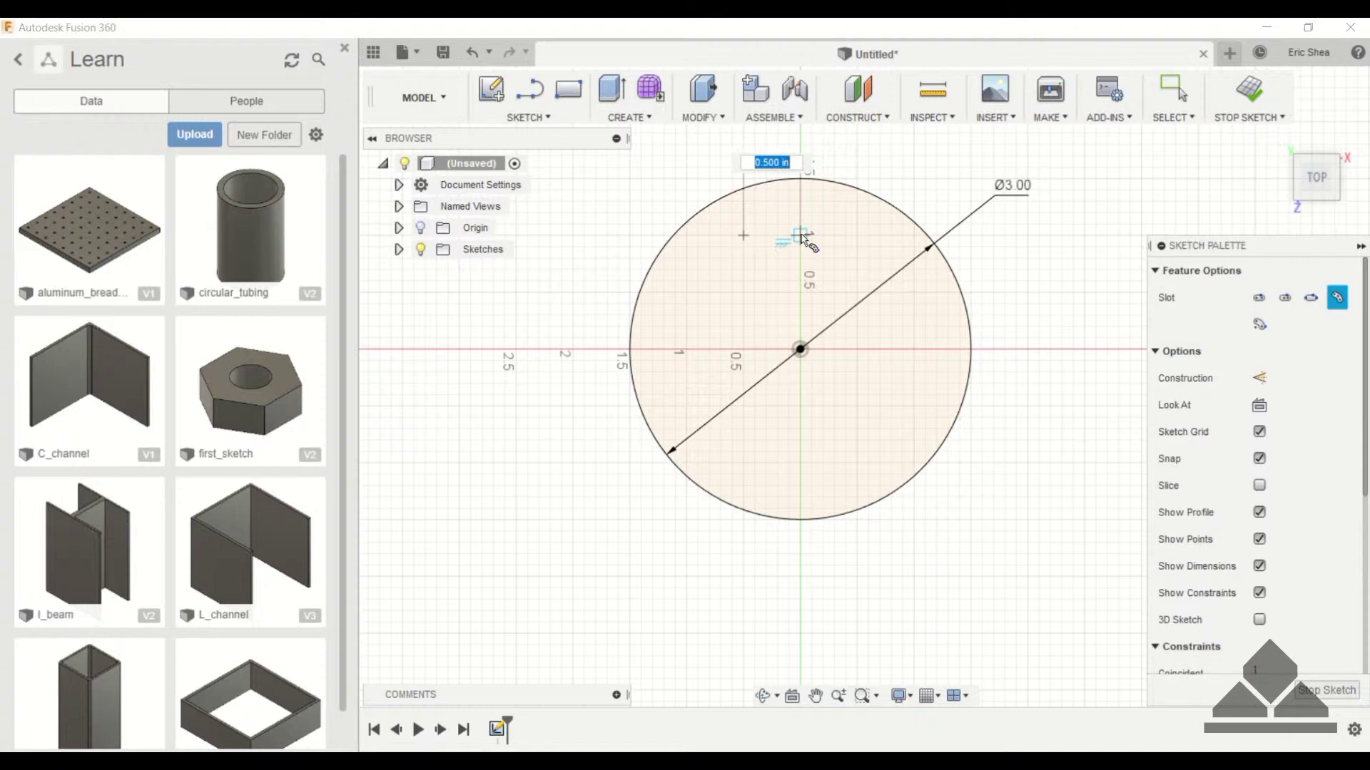
pyautogui.click(857, 235)
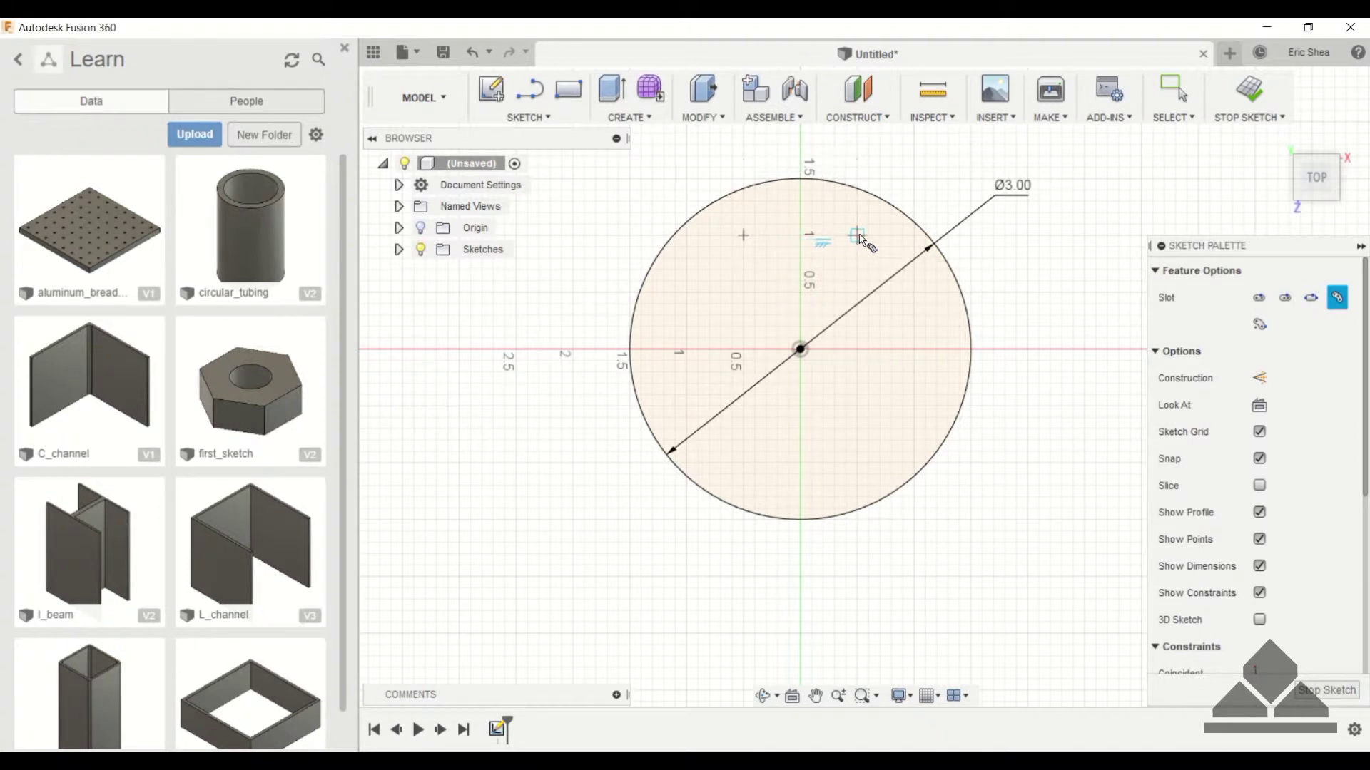
pyautogui.click(800, 208)
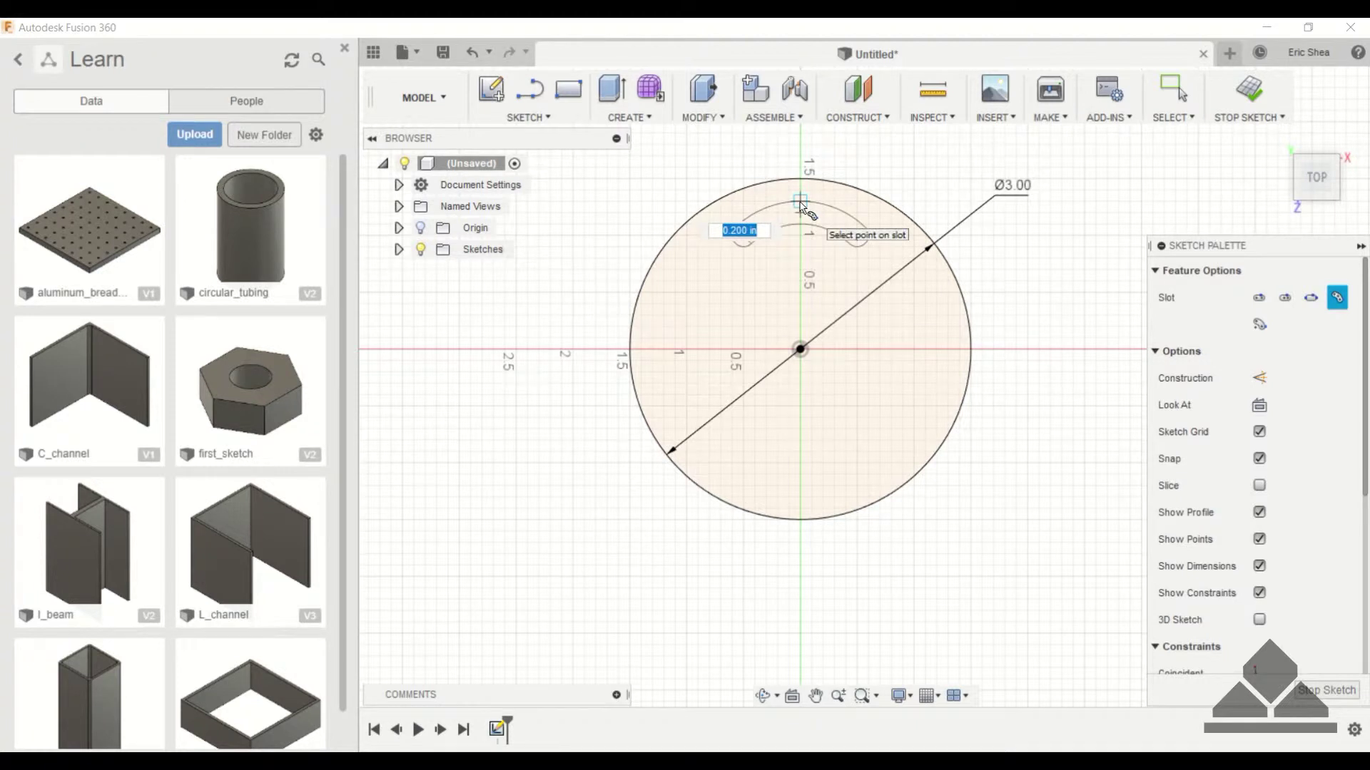
pyautogui.click(800, 204)
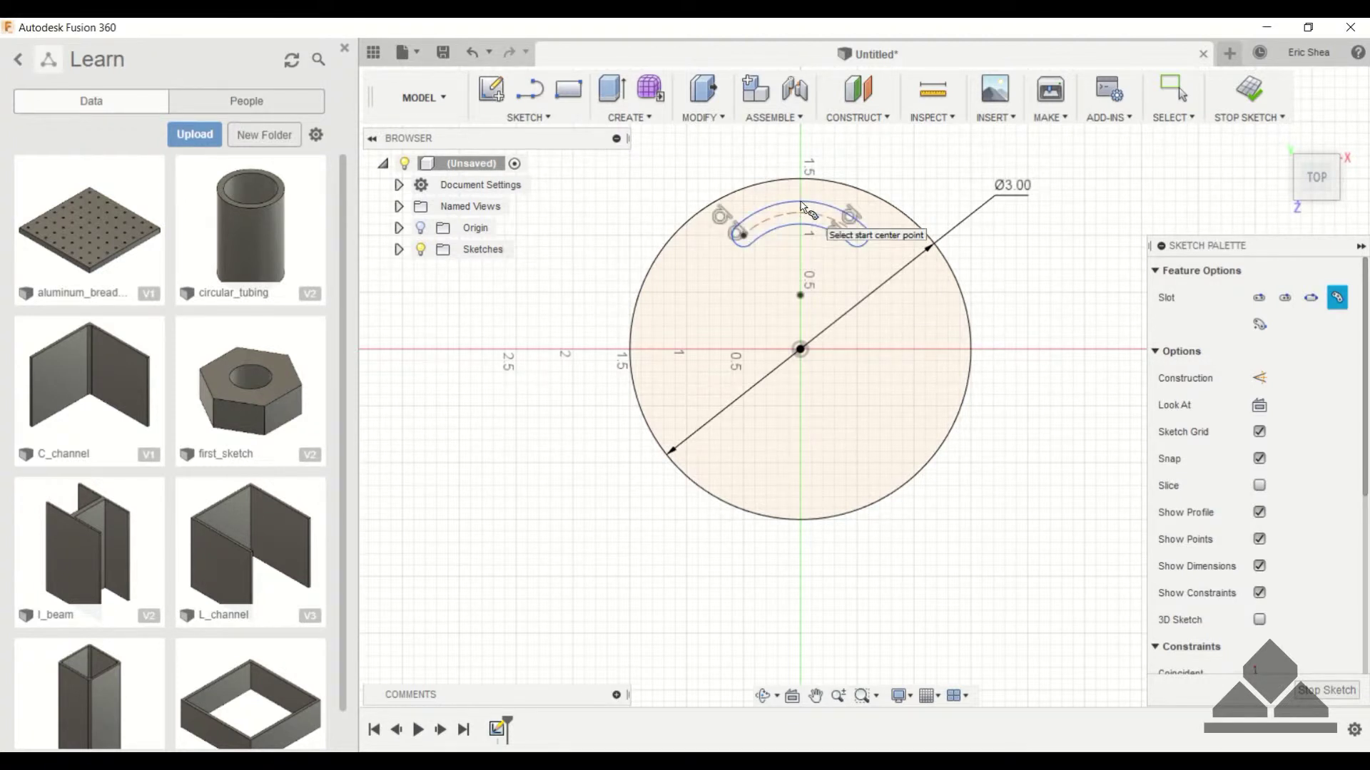
# - Dimension the slot's outer arc radius to 1.25
pyautogui.press('Escape')
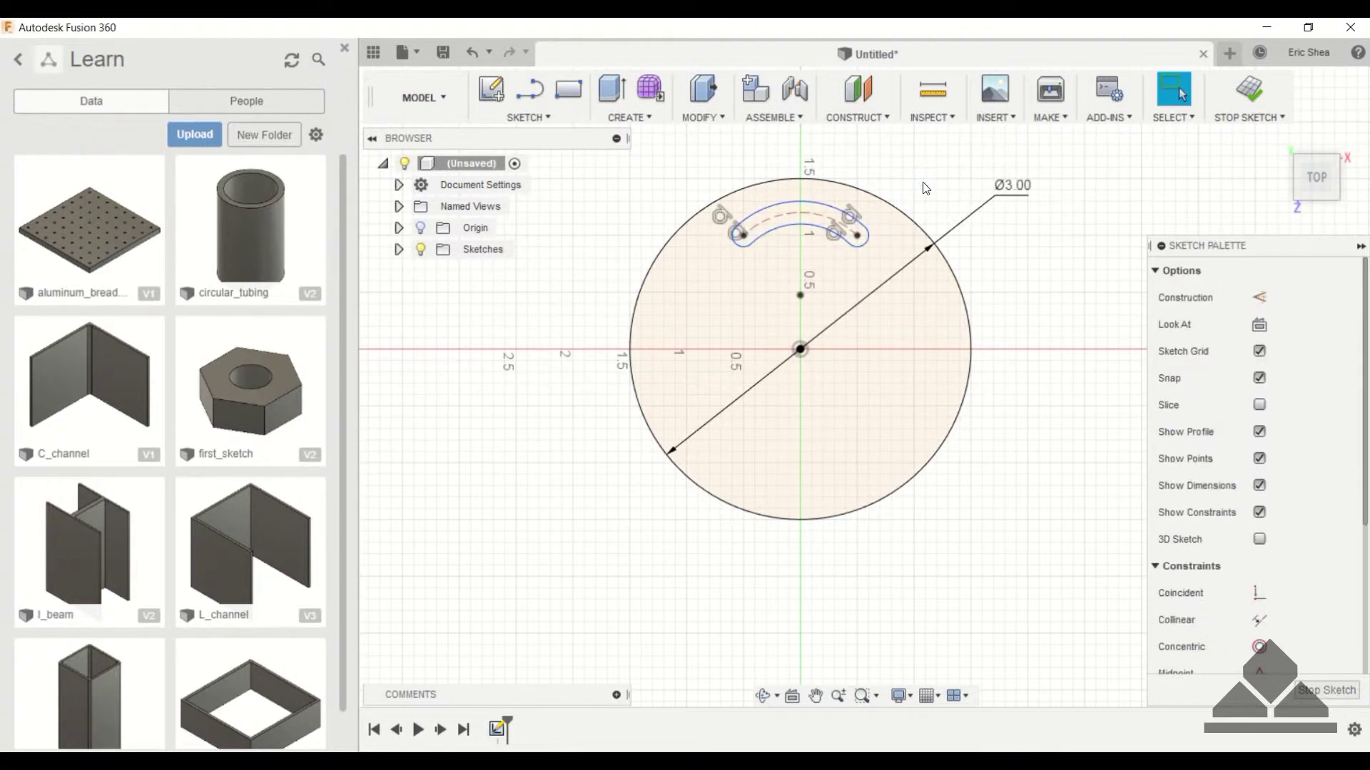
pyautogui.press('d')
pyautogui.click(811, 204)
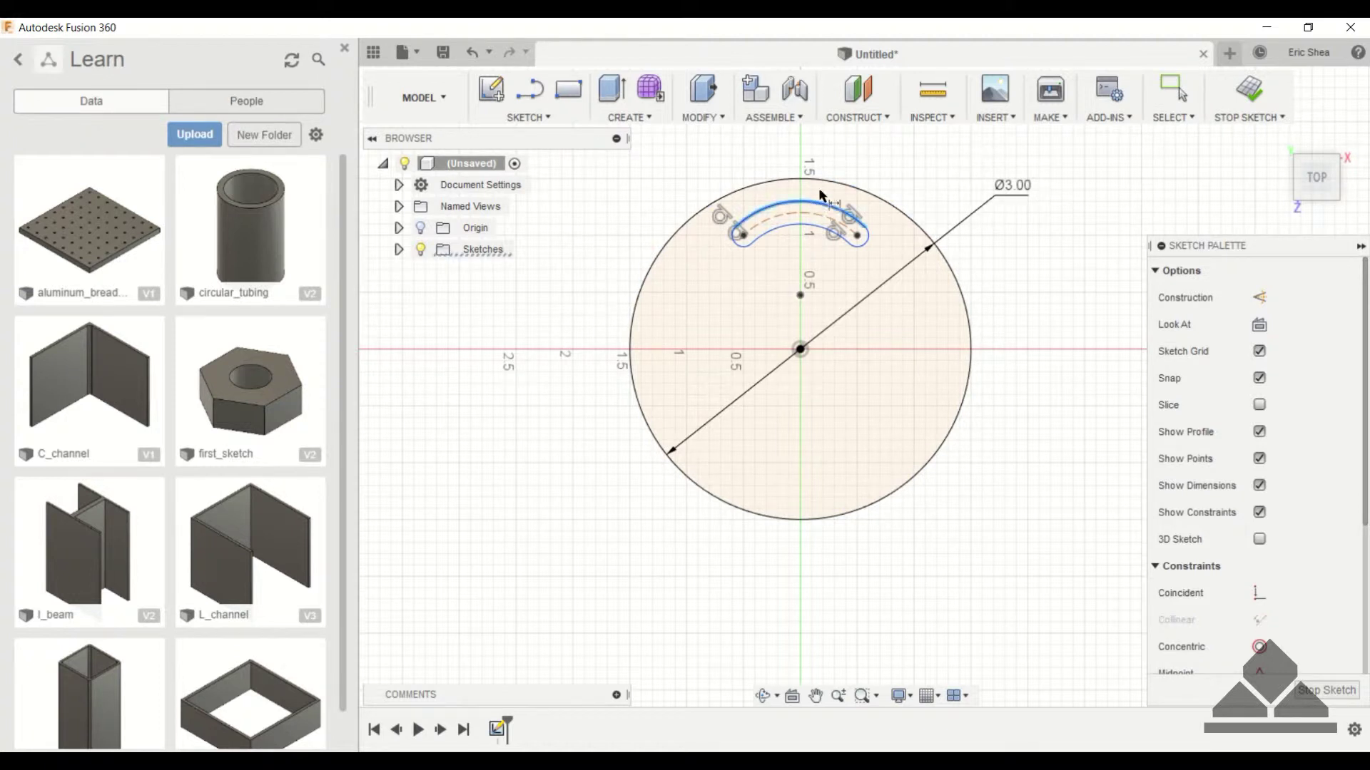
pyautogui.click(861, 166)
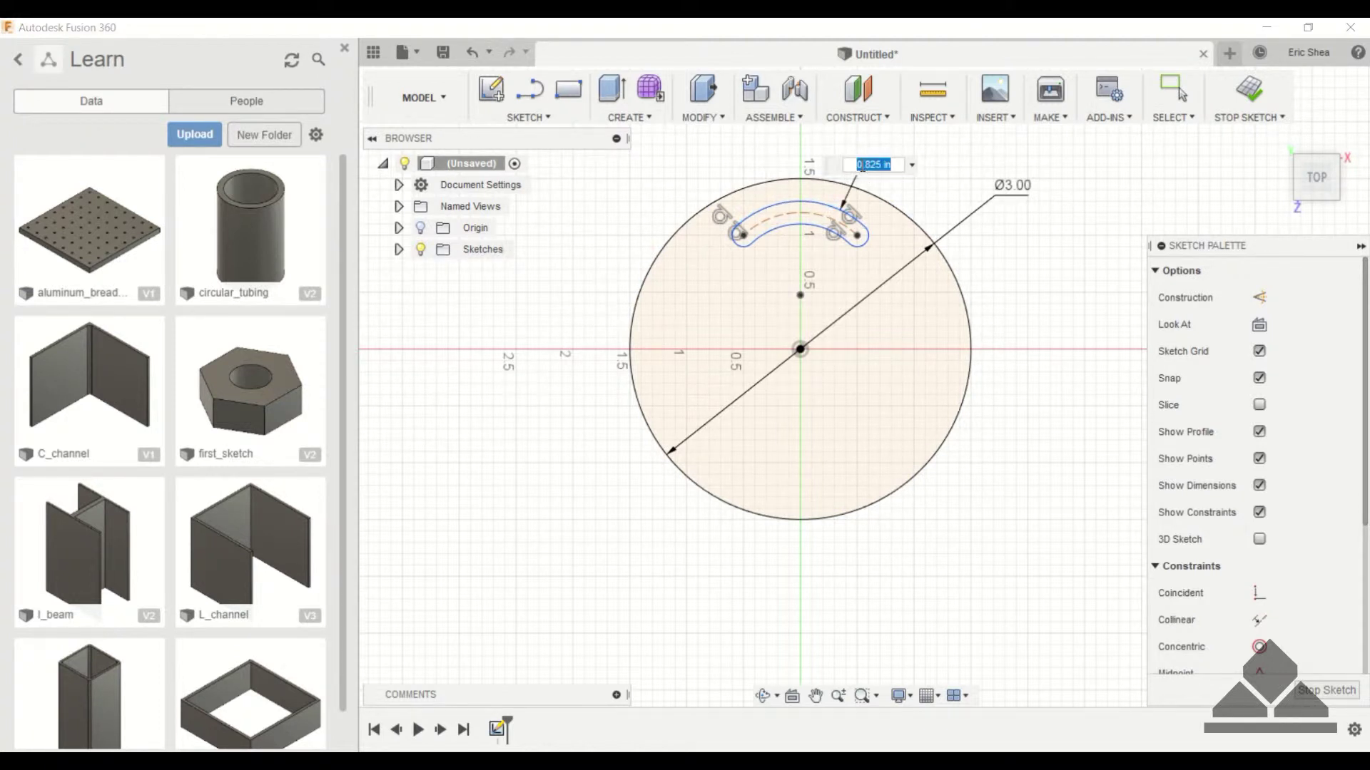
pyautogui.write('1.25')
pyautogui.press('Return')
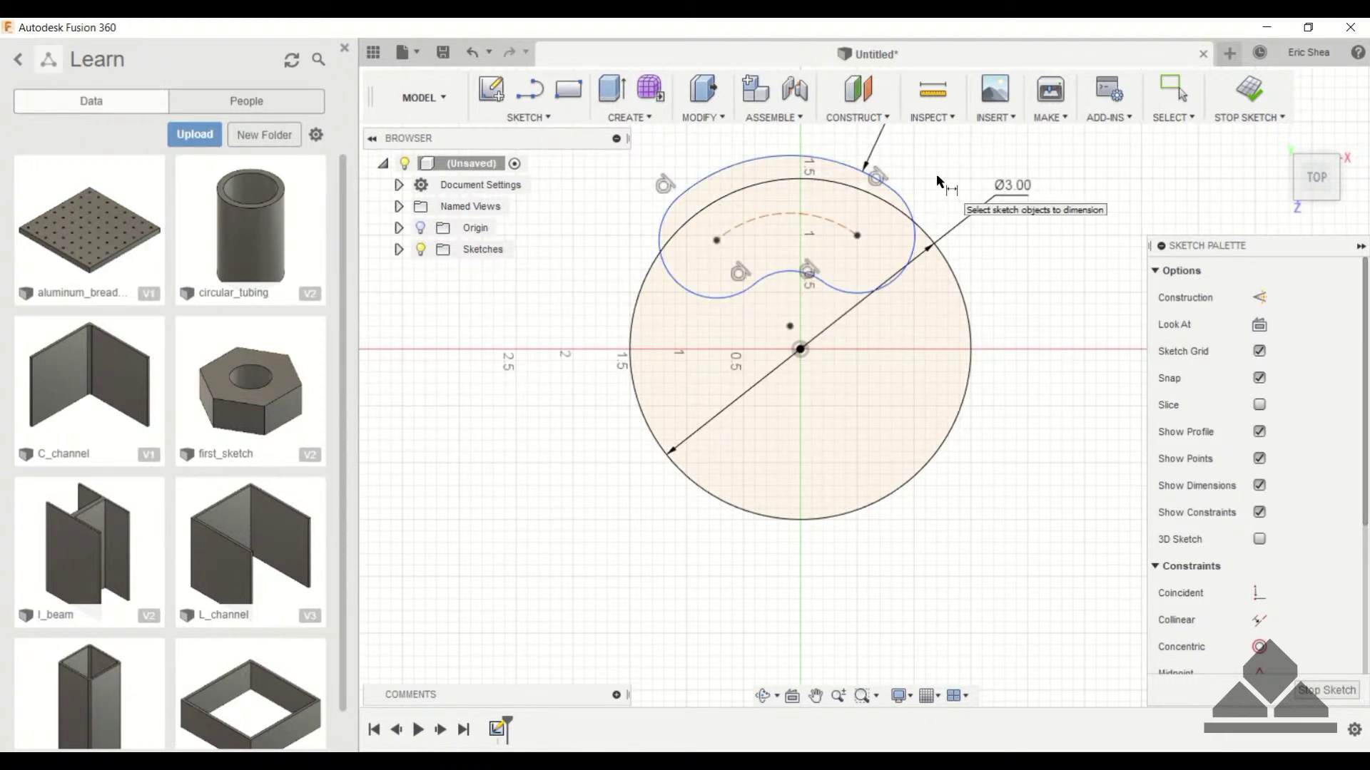
# - Dimension the slot width to 0.20 and drag the slot arc into position
pyautogui.scroll(-2, 936, 174)
pyautogui.click(797, 274)
pyautogui.click(797, 370)
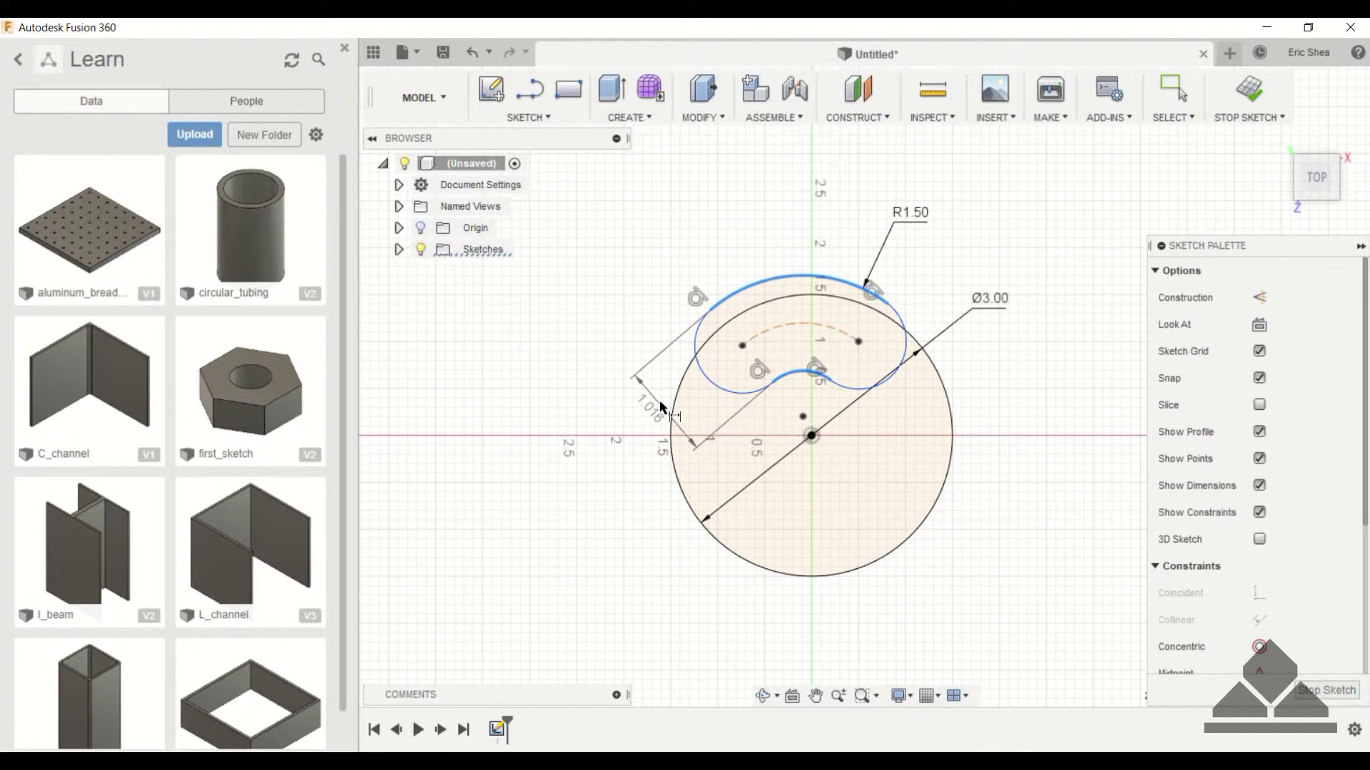
pyautogui.click(659, 406)
pyautogui.press('BackSpace')
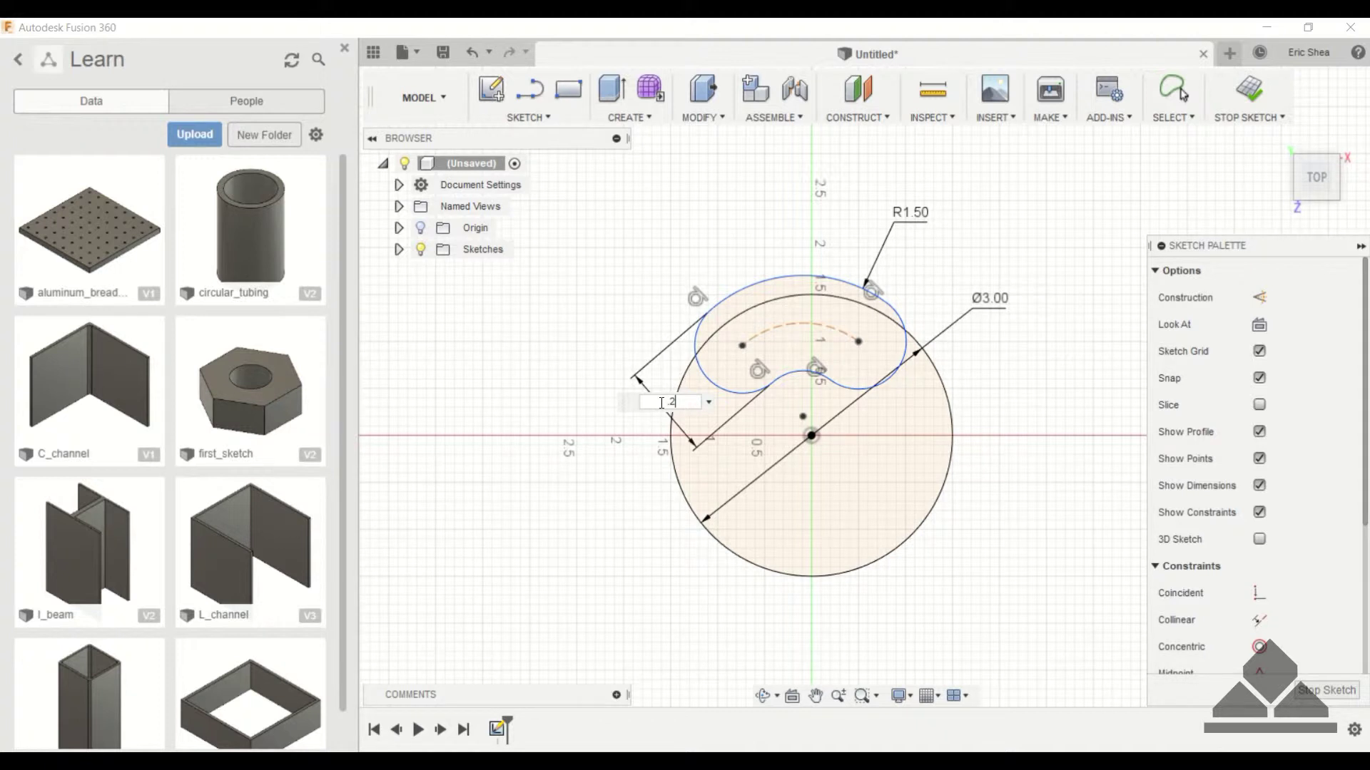
pyautogui.write('.2')
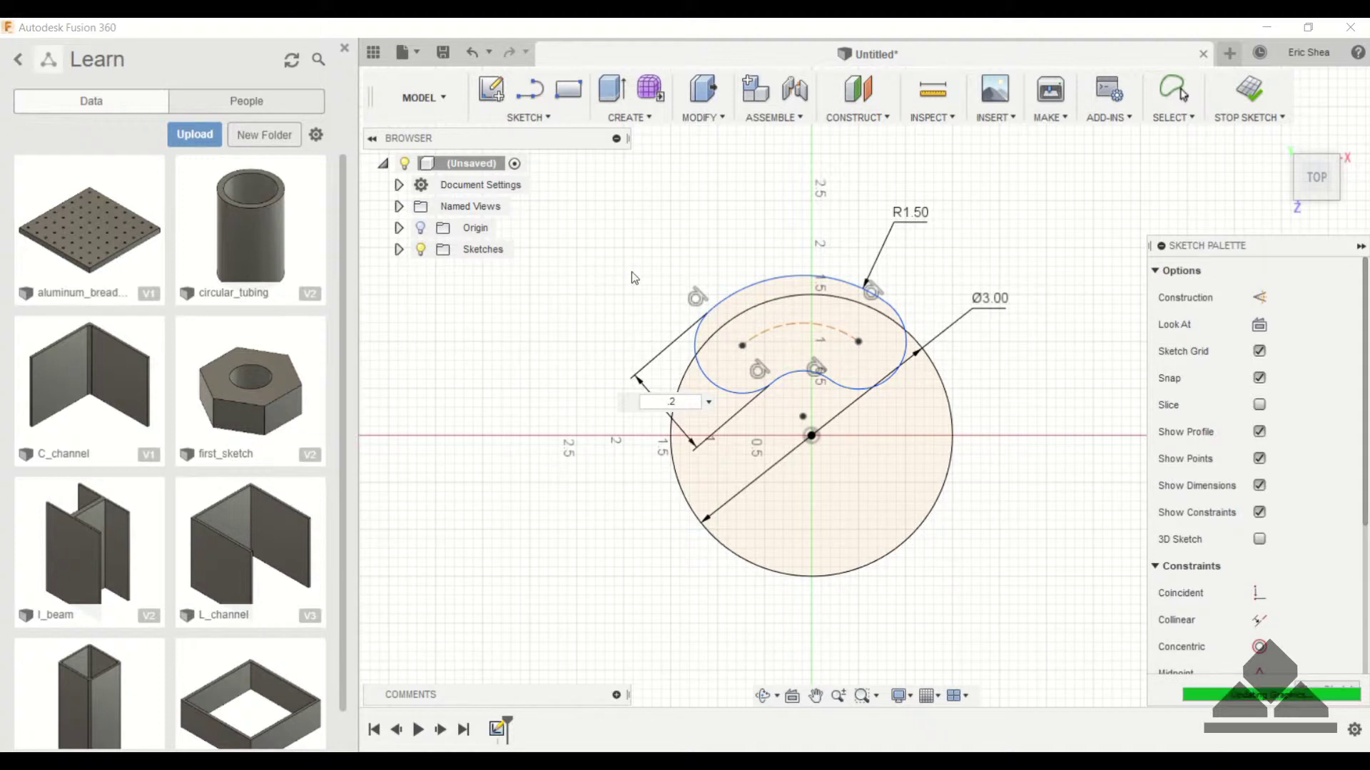
pyautogui.press('Return')
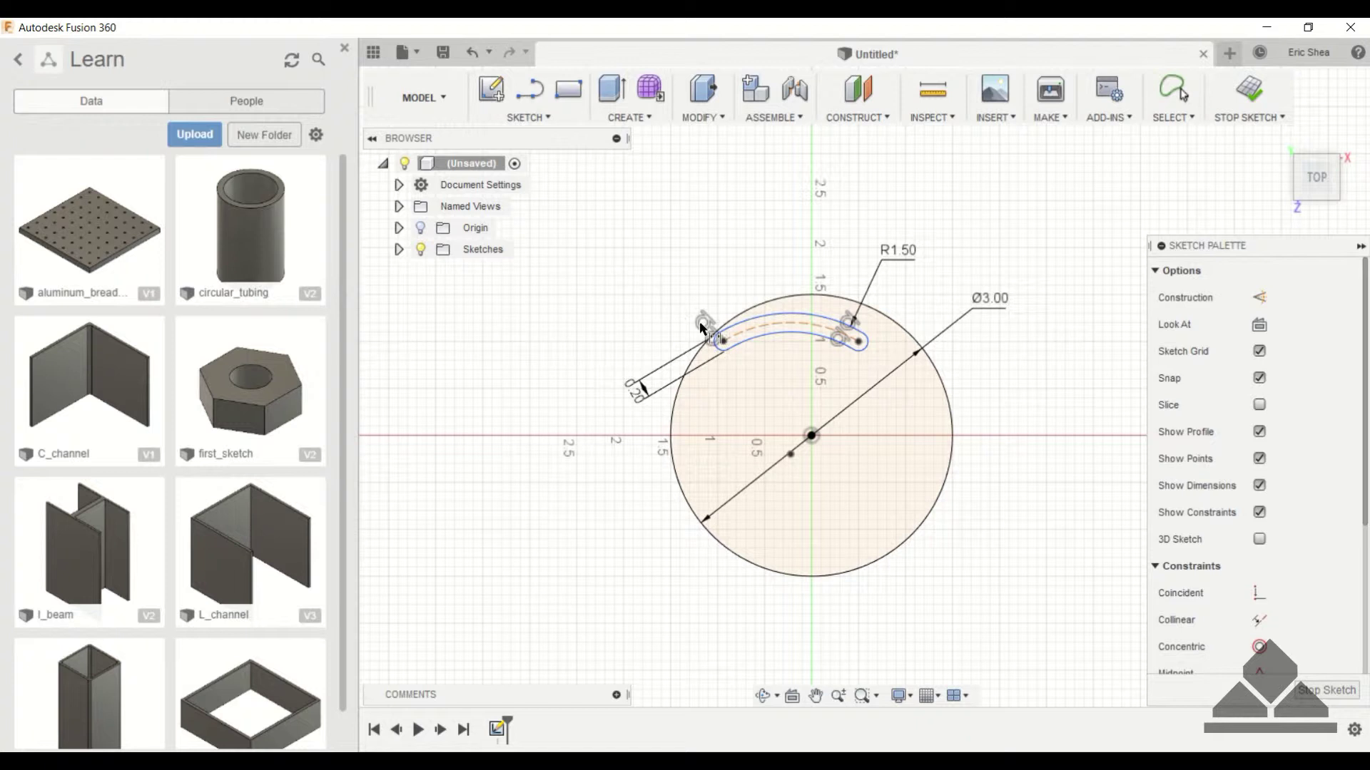
pyautogui.press('Escape')
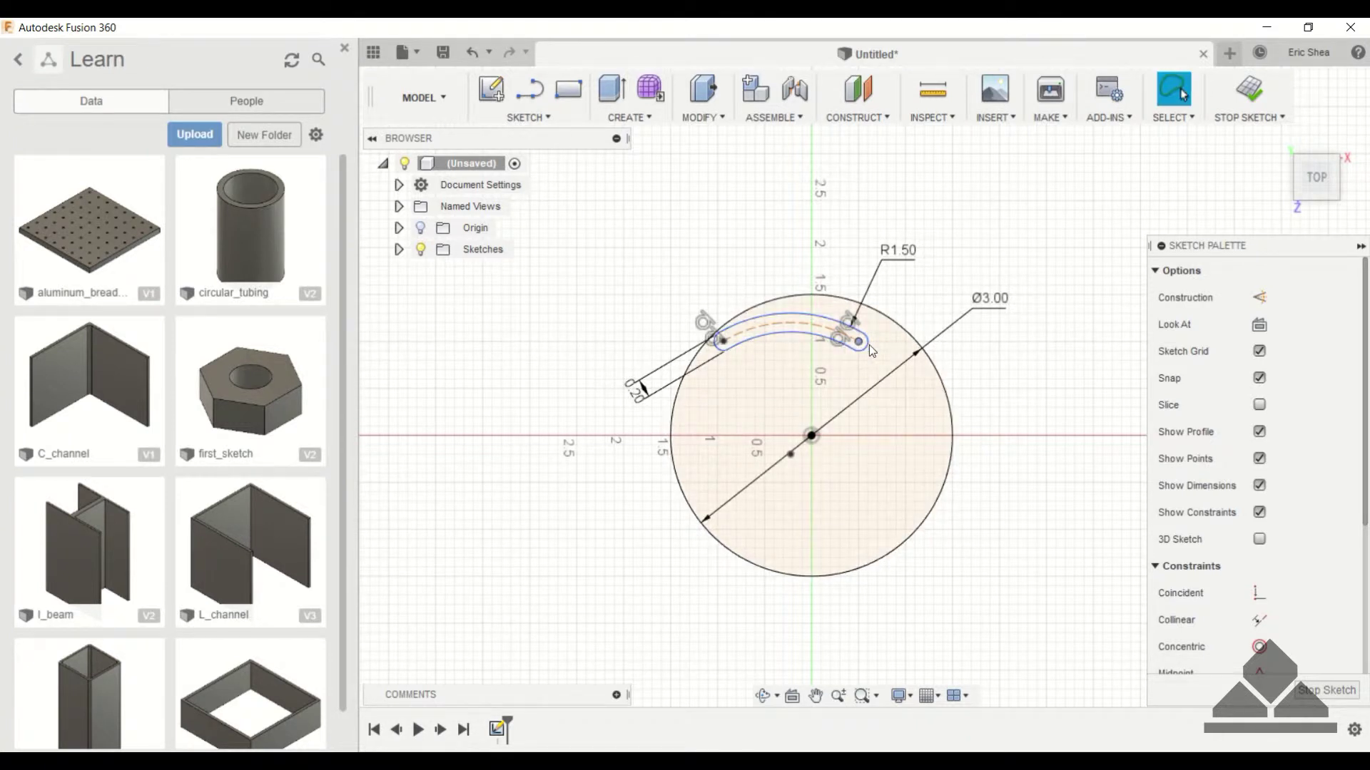
pyautogui.moveTo(869, 345); pyautogui.dragTo(878, 355)
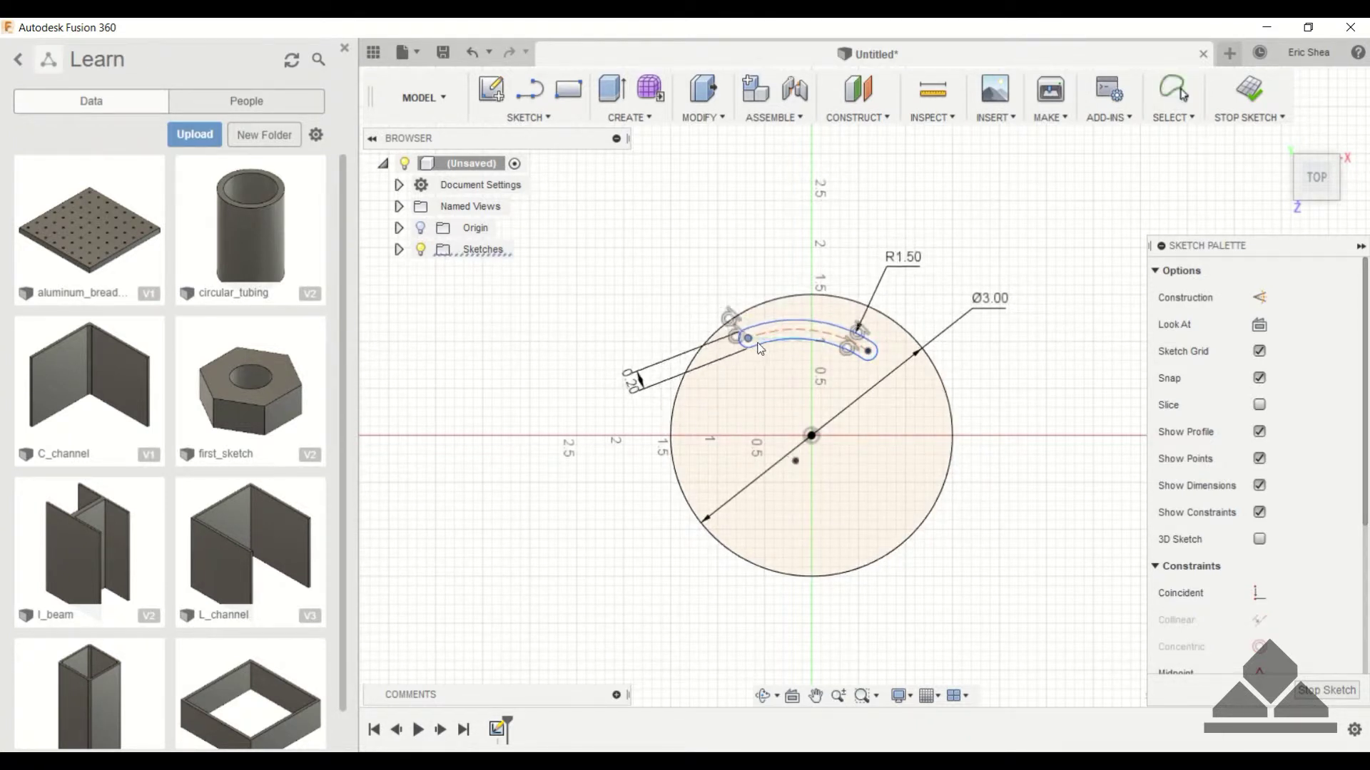
# - Constrain the slot's two end points to sit level with a Horizontal/Vertical constraint
pyautogui.moveTo(760, 348); pyautogui.dragTo(758, 348)
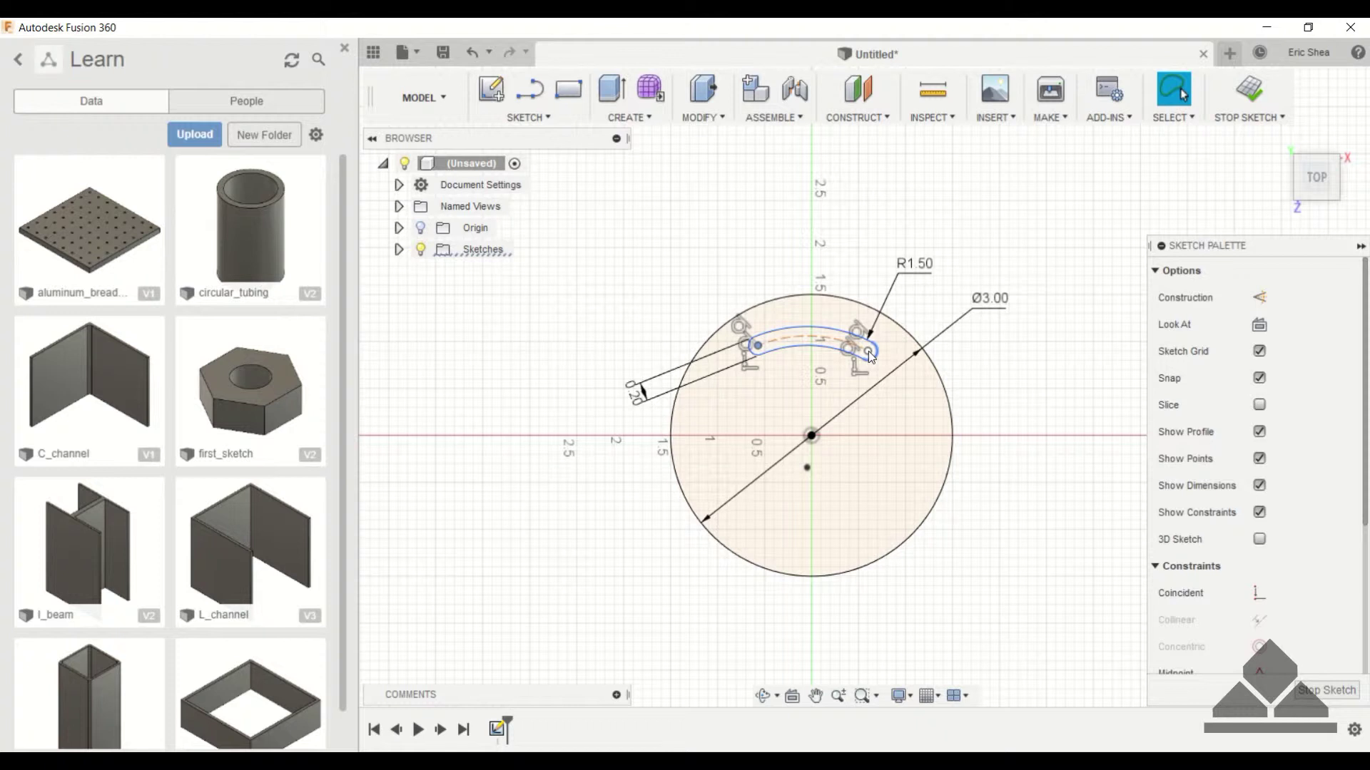
pyautogui.scroll(-3, 1298, 425)
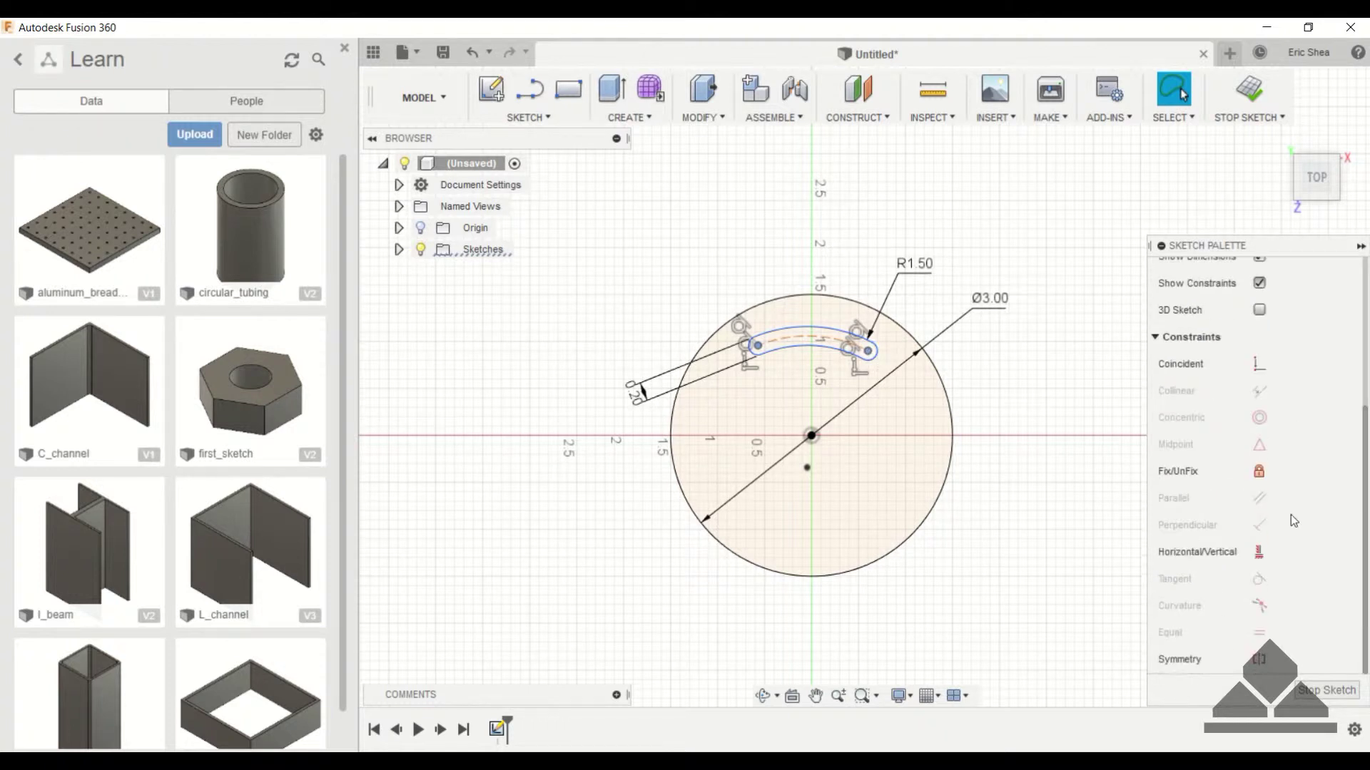
pyautogui.click(1260, 553)
pyautogui.click(758, 346)
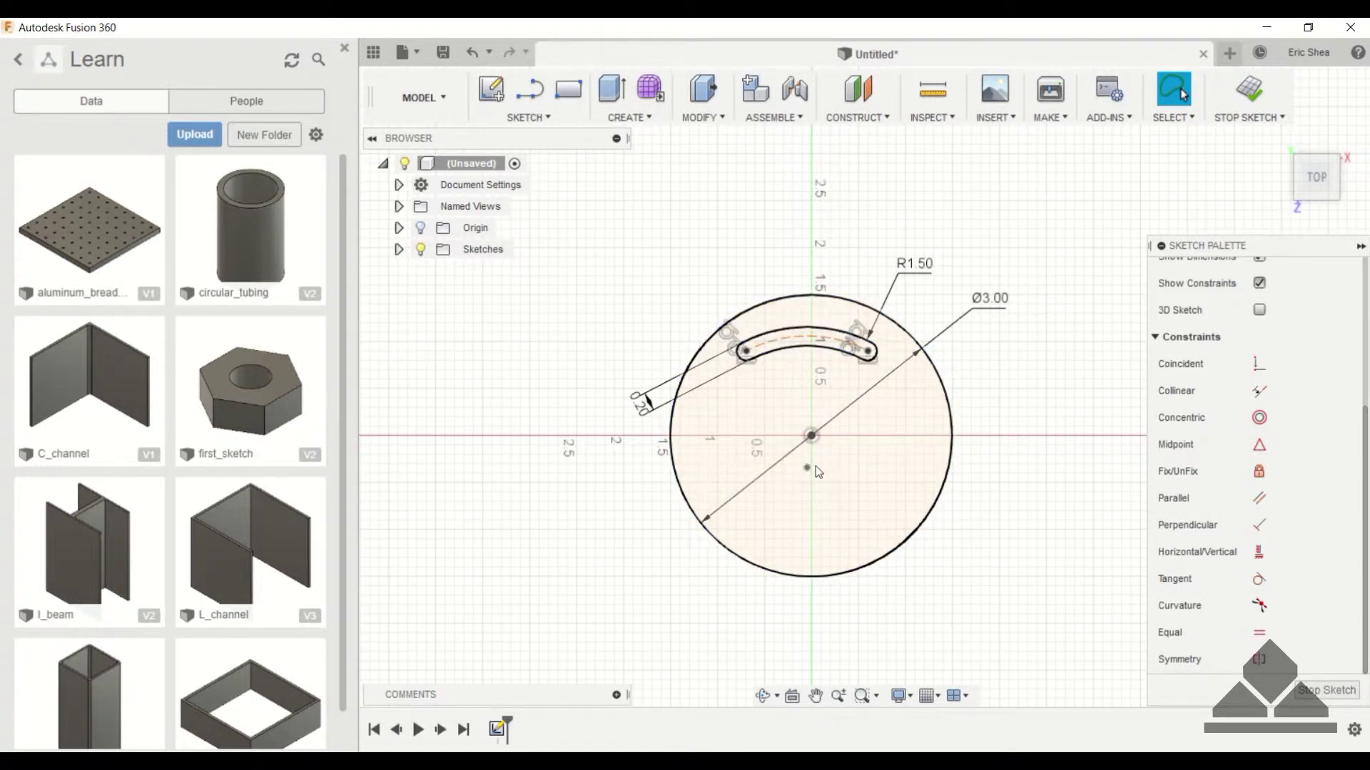
# - Align the slot arc's centre vertically below the circle centre and dimension between them
pyautogui.moveTo(807, 467); pyautogui.dragTo(814, 466)
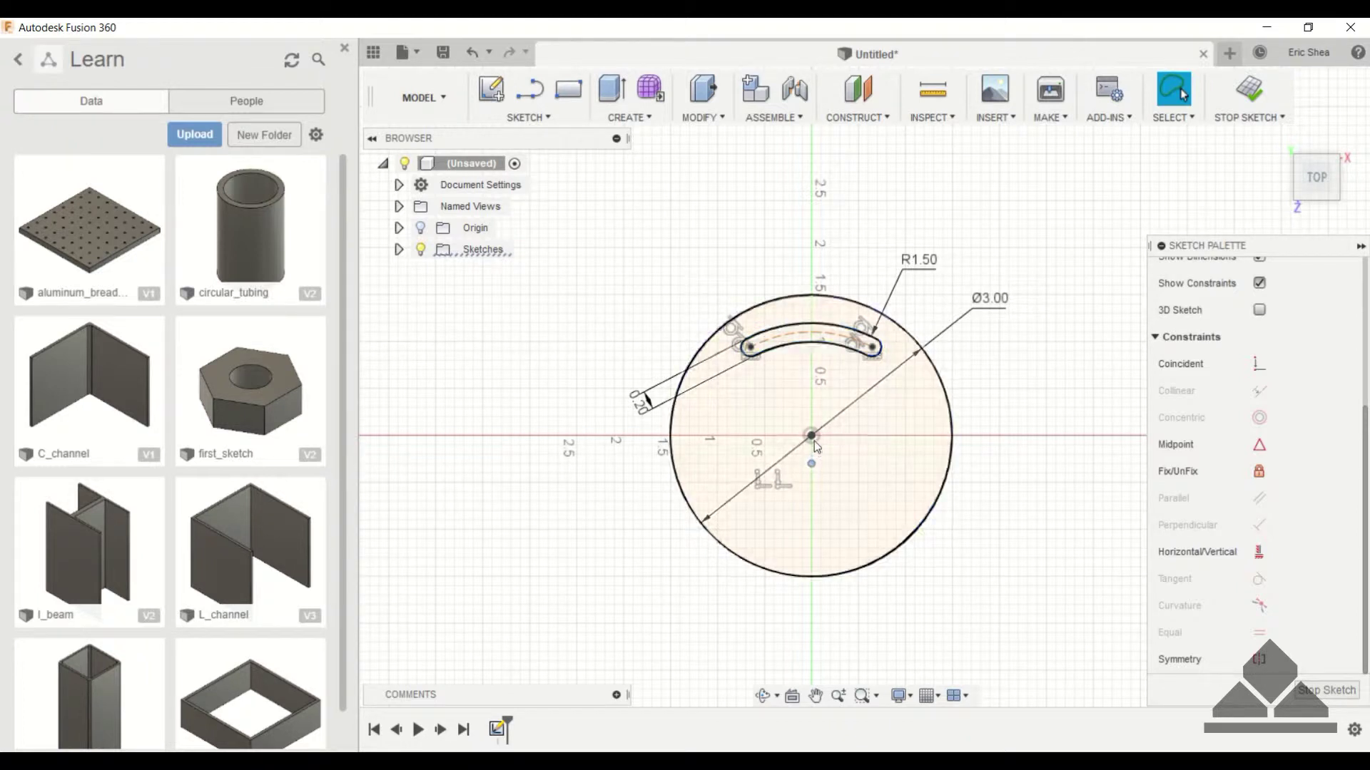
pyautogui.click(813, 437)
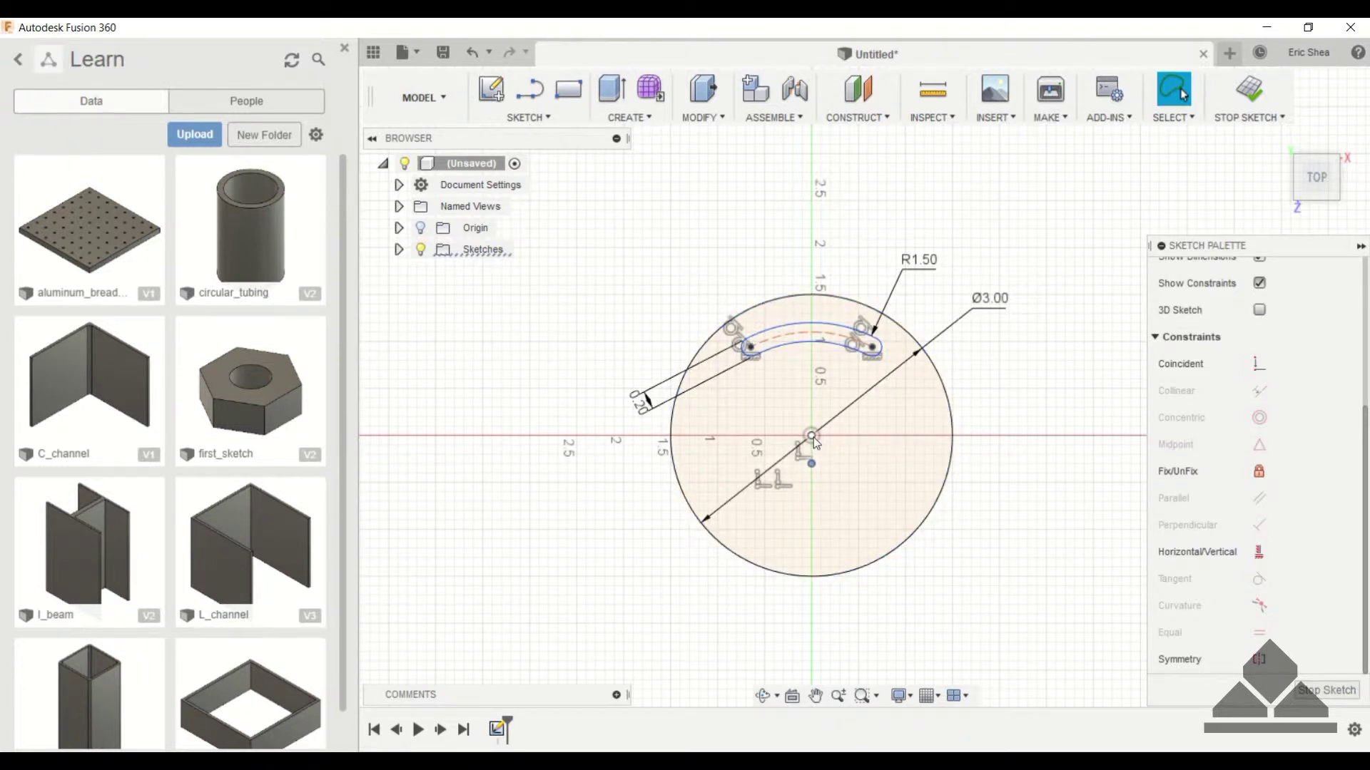
pyautogui.click(1260, 555)
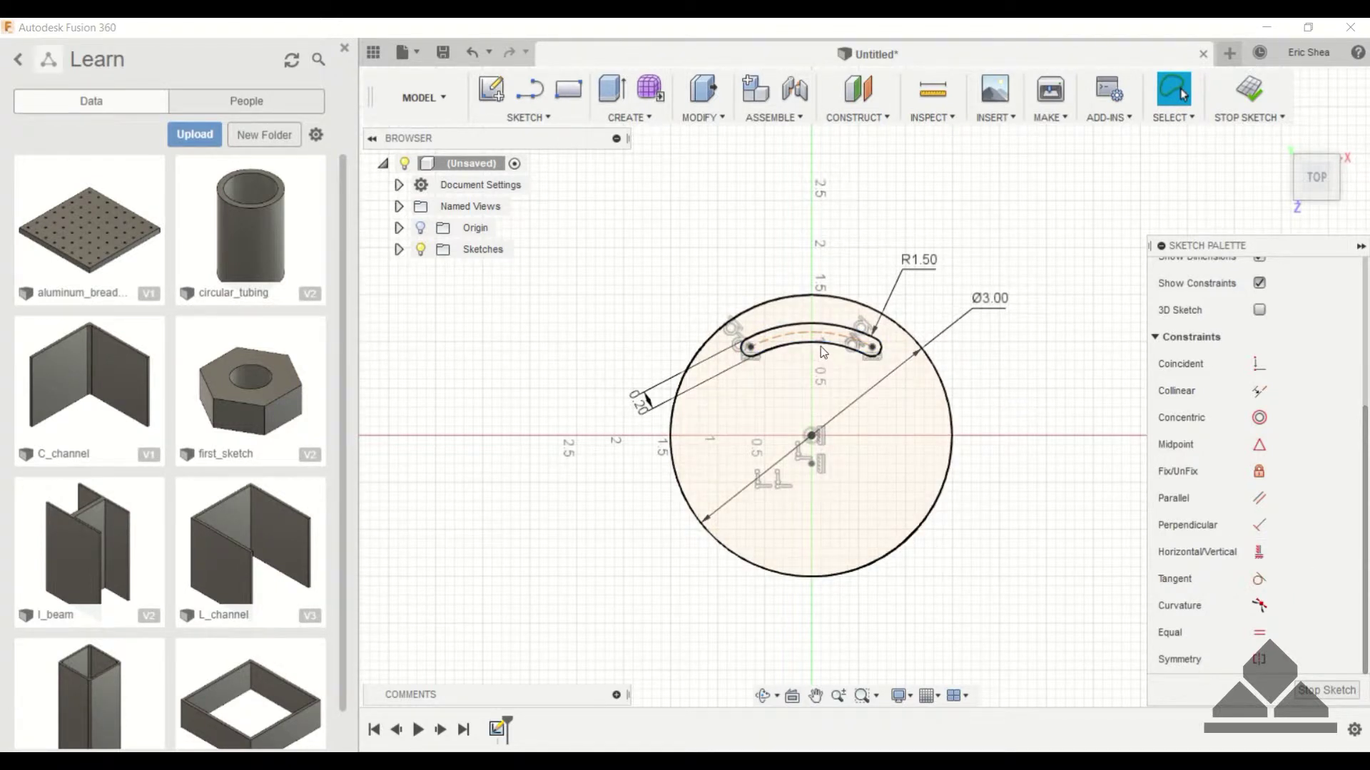
pyautogui.moveTo(822, 351); pyautogui.dragTo(822, 366)
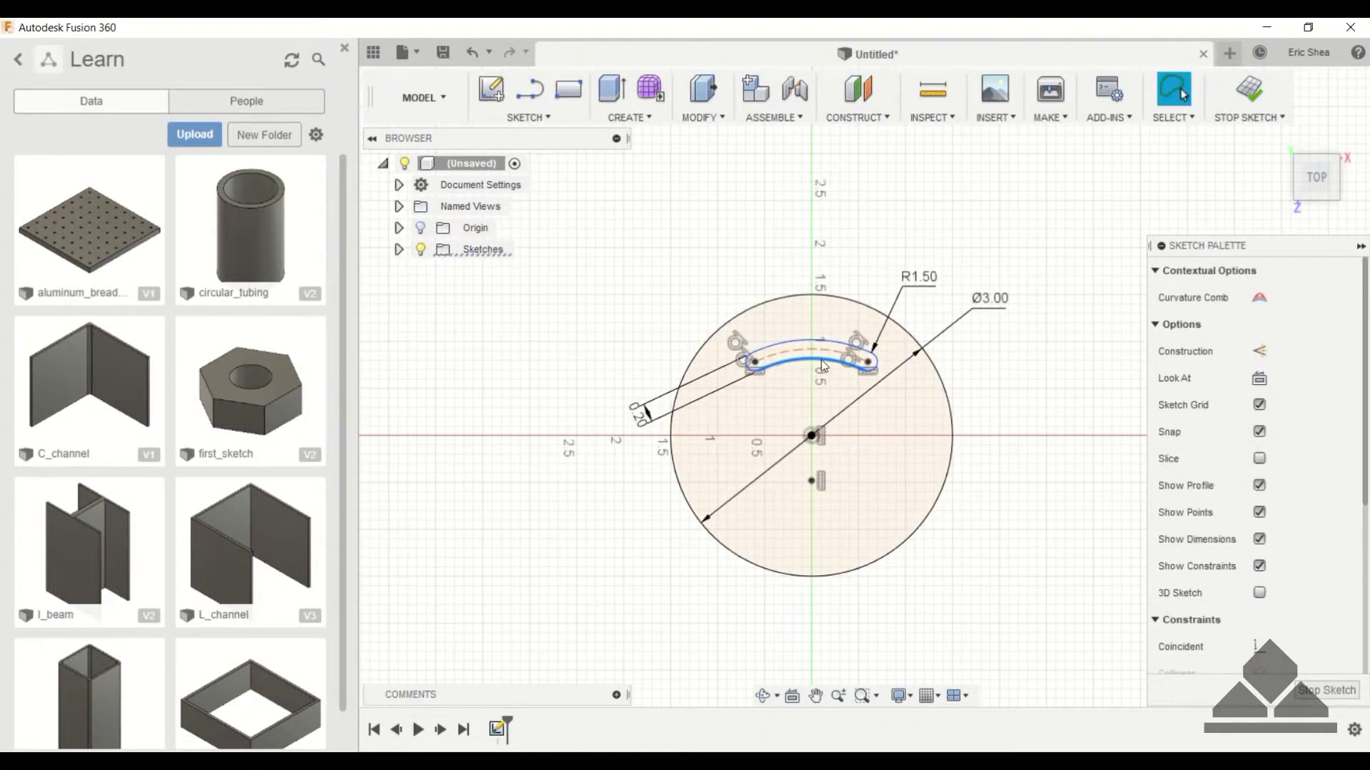
pyautogui.click(1017, 393)
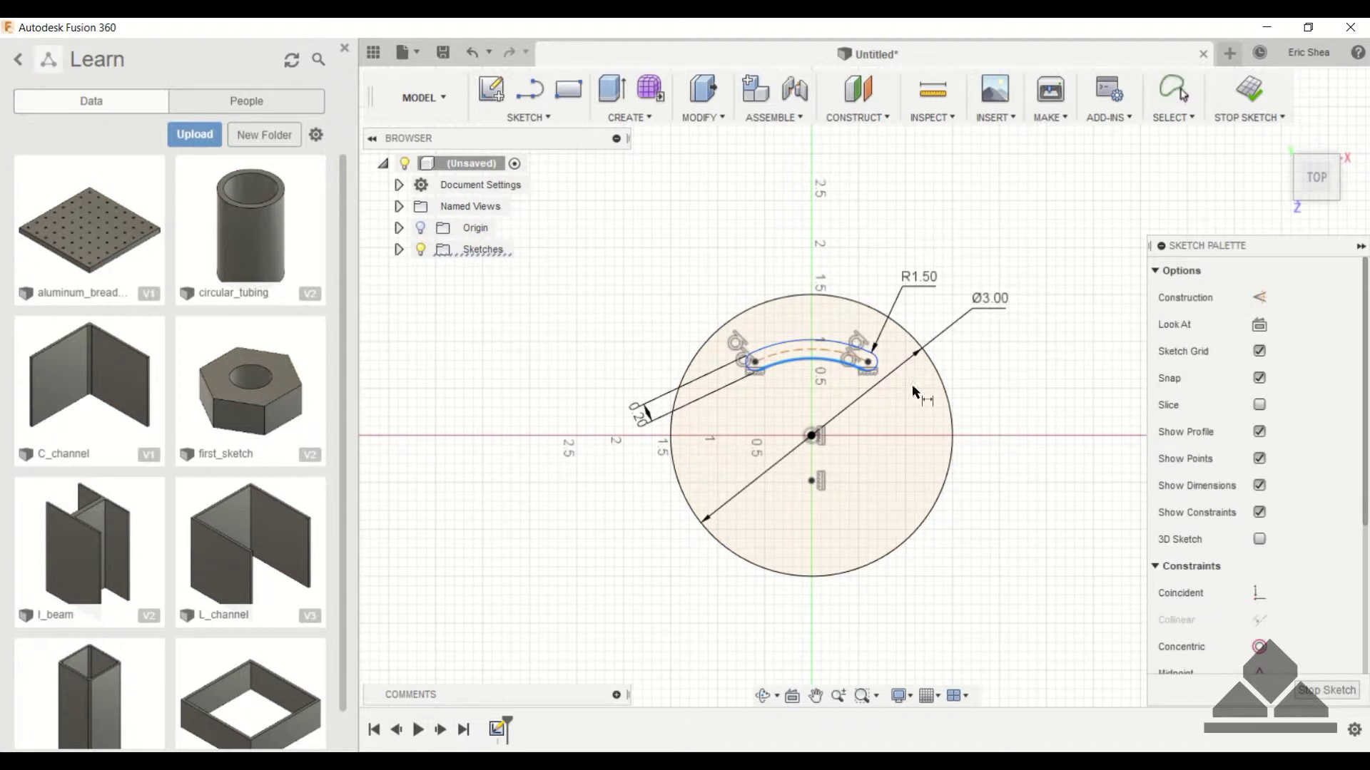
pyautogui.click(812, 436)
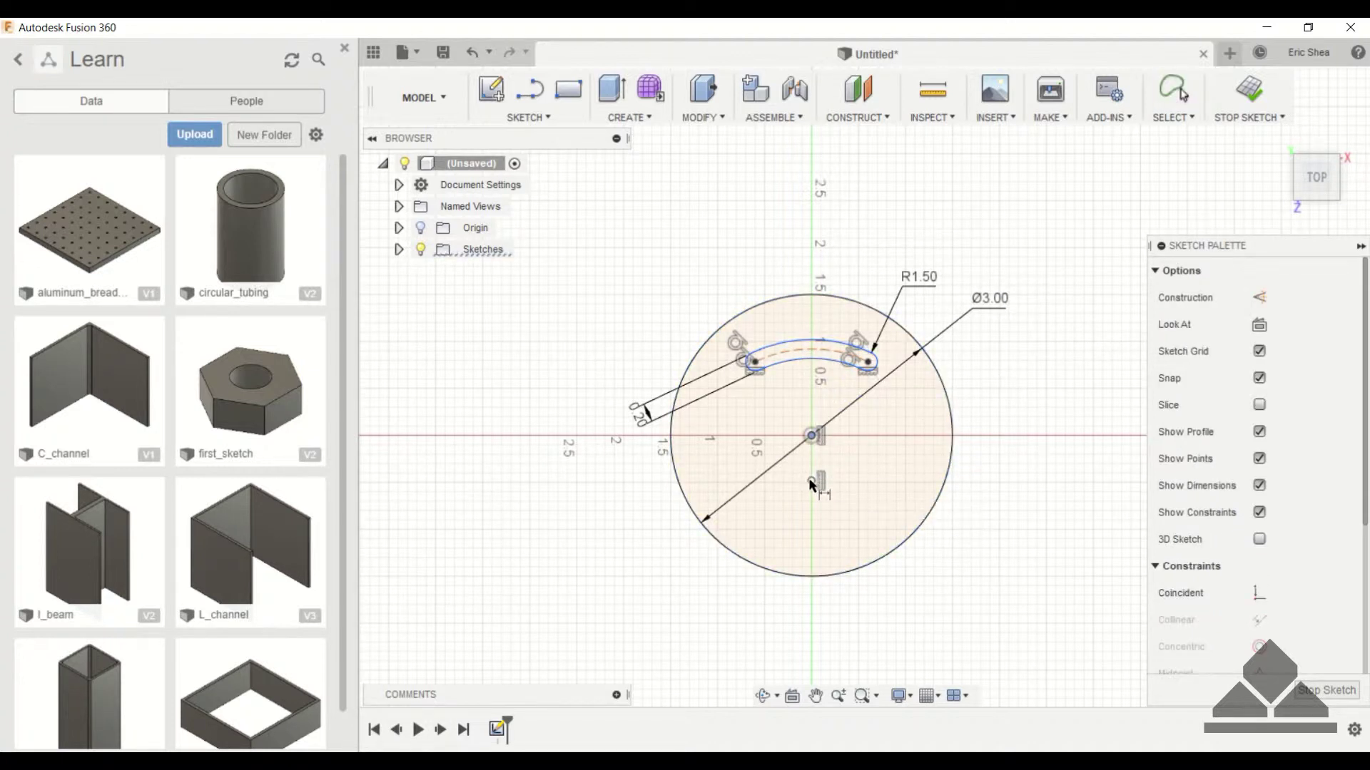
pyautogui.click(811, 481)
# - Set the distance between the circle centre and arc centre to 0.20
pyautogui.click(859, 461)
pyautogui.press('BackSpace')
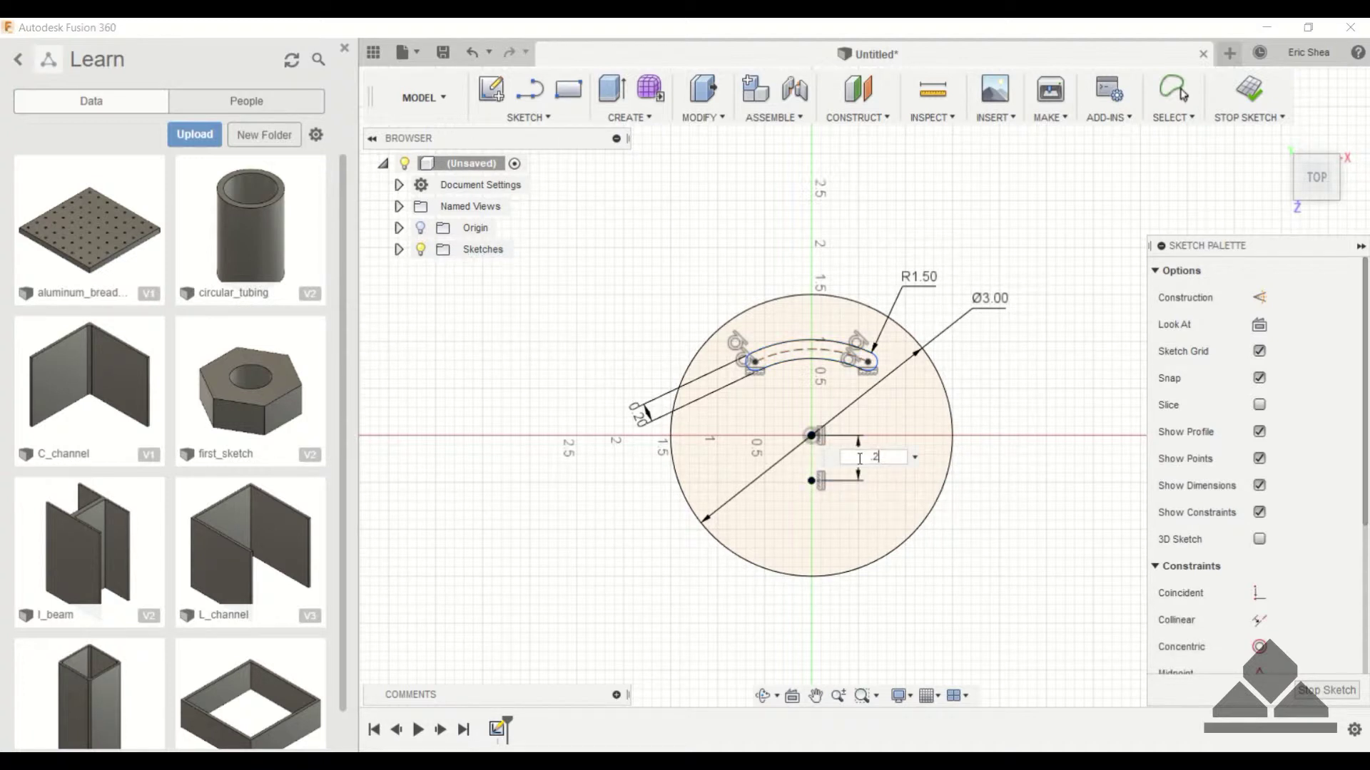
pyautogui.write('.2')
pyautogui.press('Return')
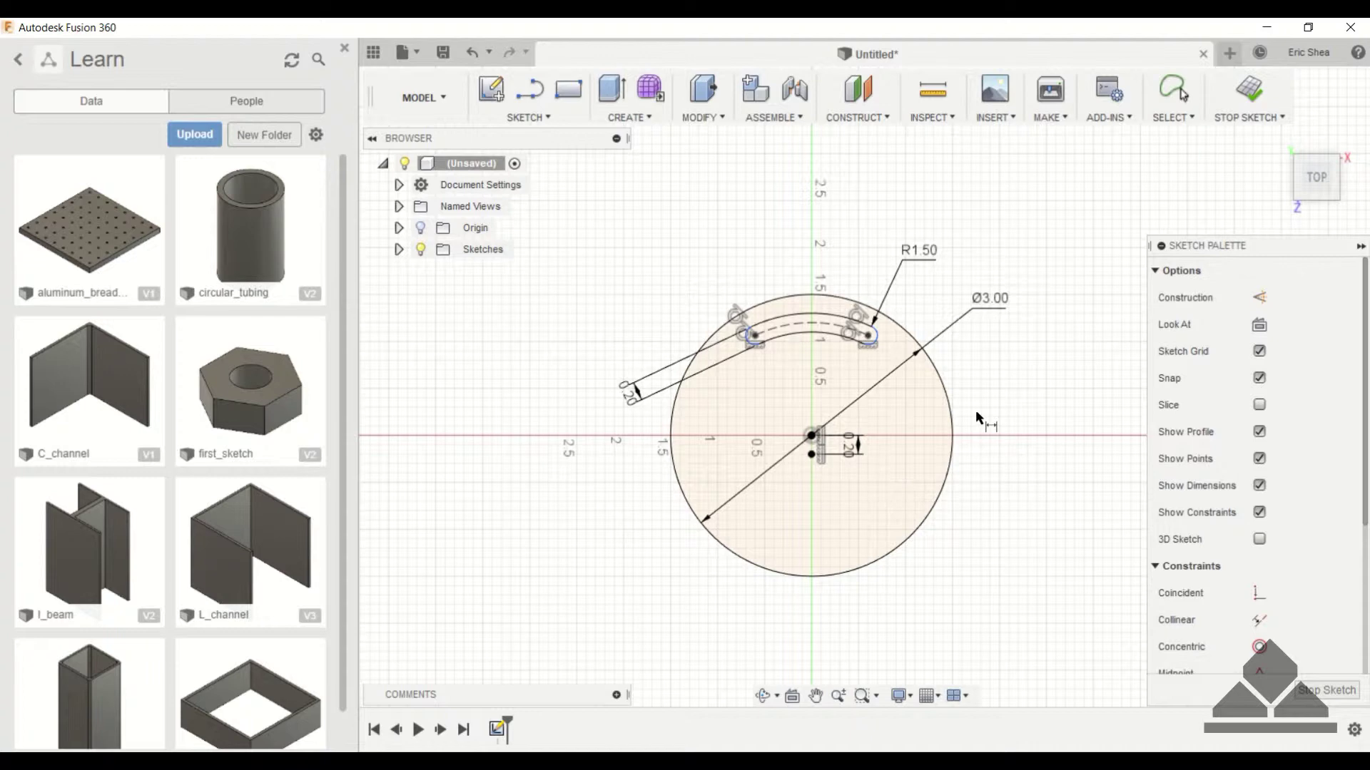
pyautogui.press('Escape')
pyautogui.scroll(5, 974, 396)
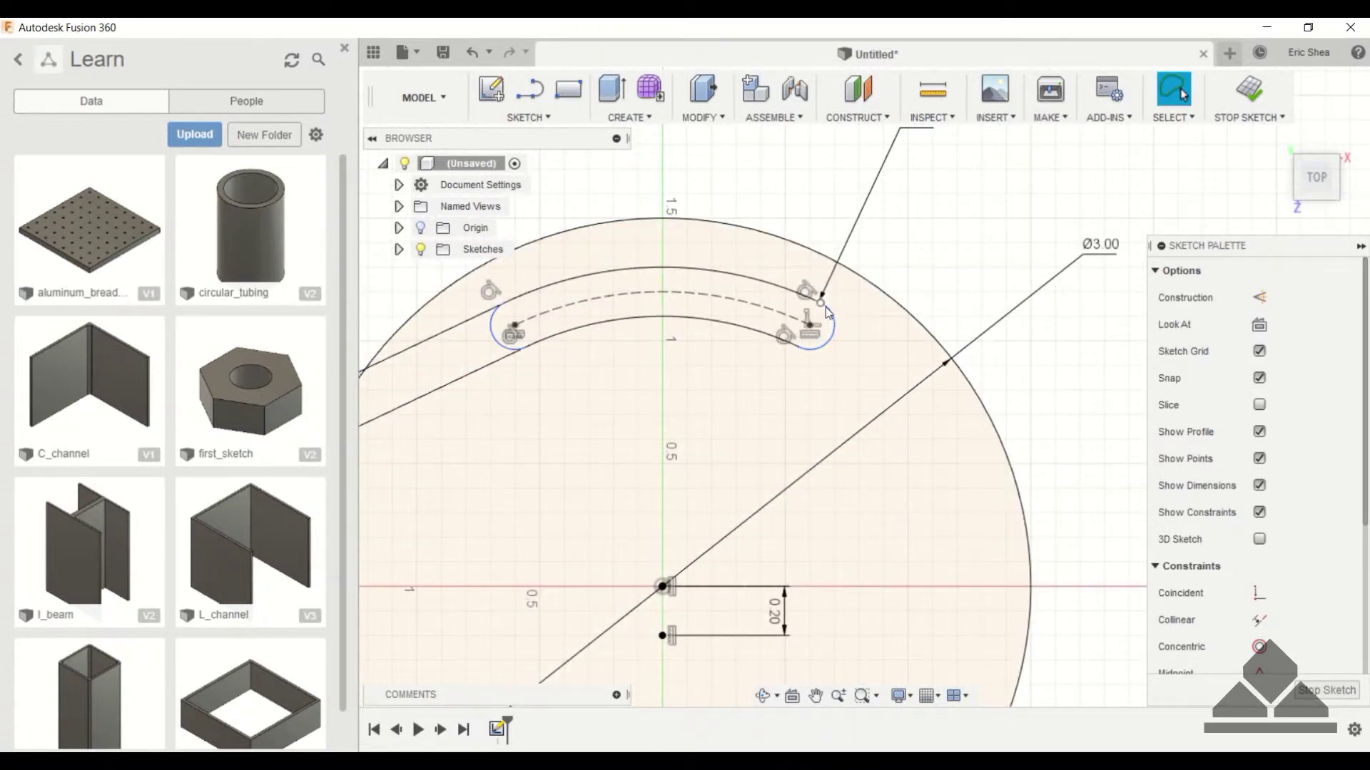
# - Add an R0.10 radius dimension to the slot's end arc, triggering an over-constraint warning
pyautogui.press('d')
pyautogui.click(831, 332)
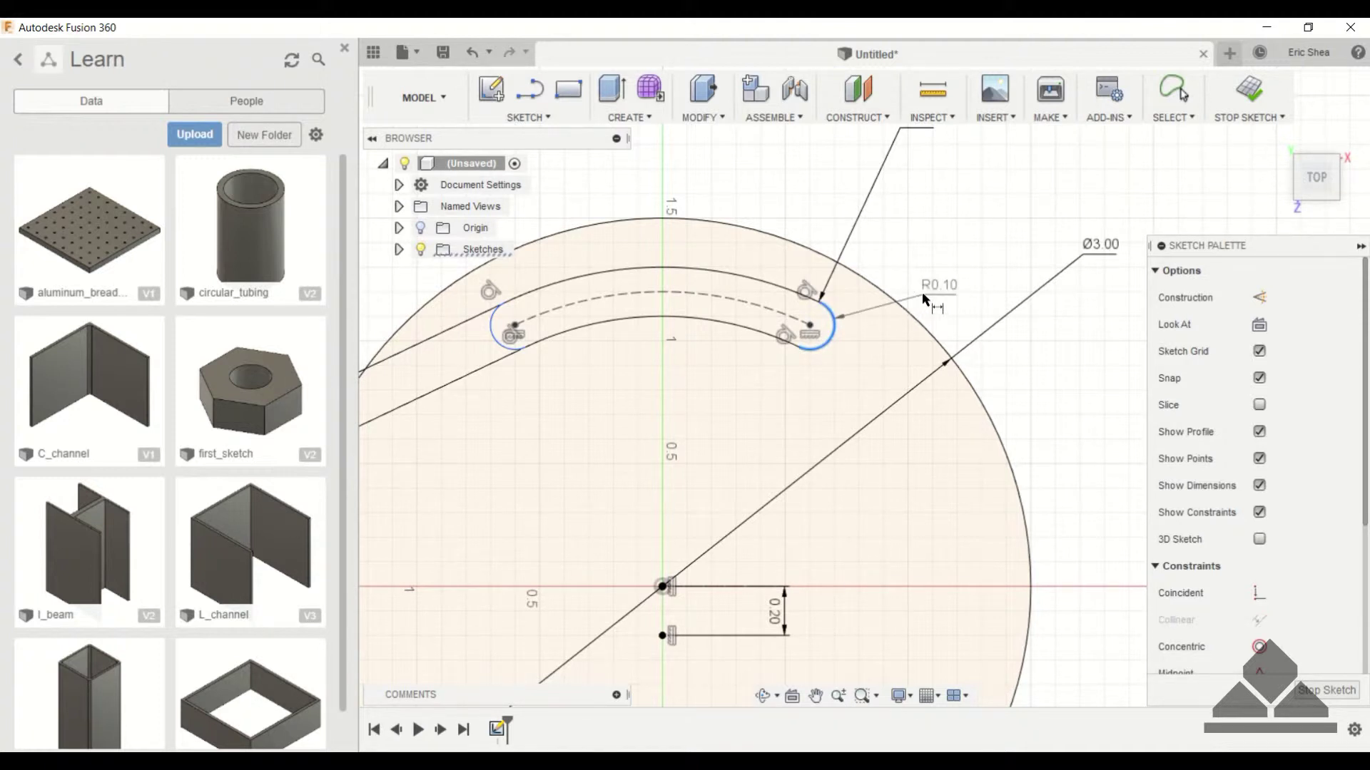
pyautogui.click(923, 298)
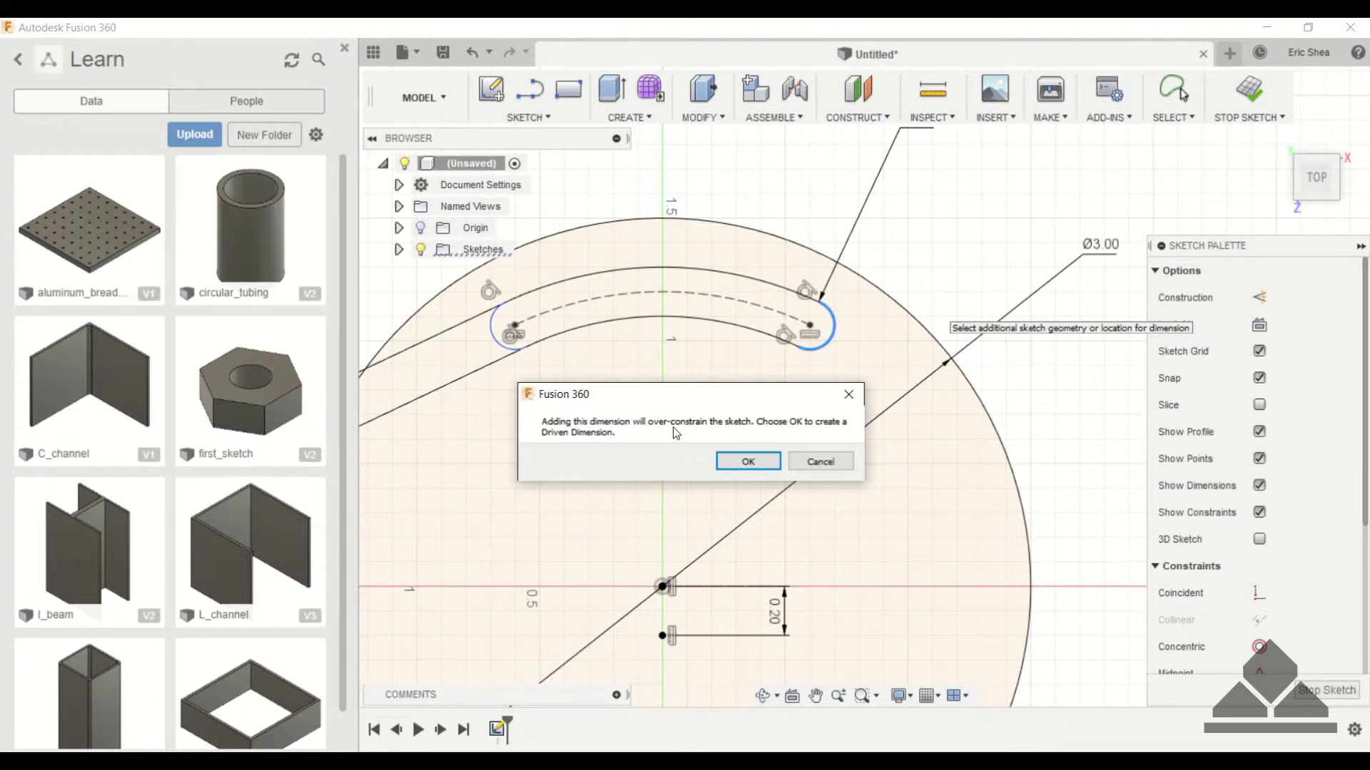
# - Cancel the redundant radius dimension and dimension the slot's end centres 1.00 apart
pyautogui.click(819, 464)
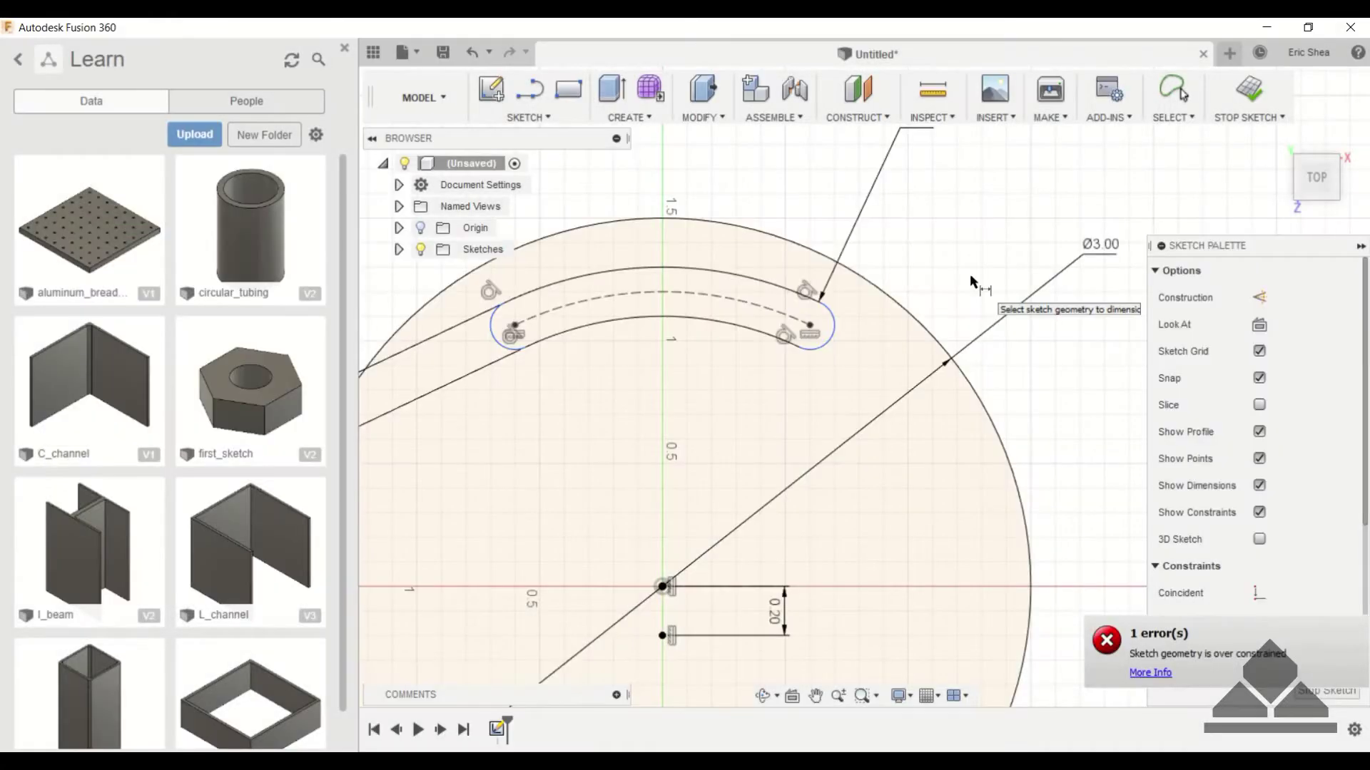
pyautogui.press('Escape')
pyautogui.click(836, 332)
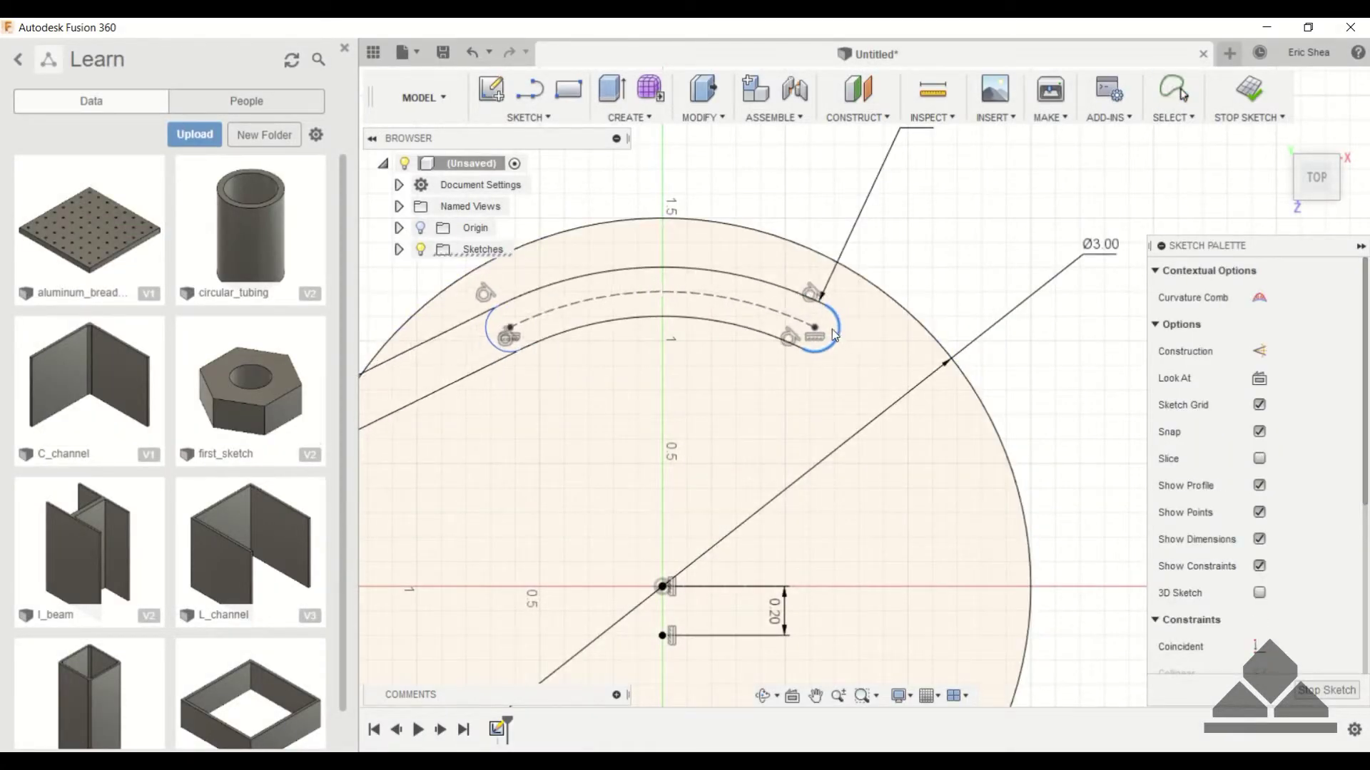
pyautogui.press('d')
pyautogui.click(508, 330)
pyautogui.click(817, 330)
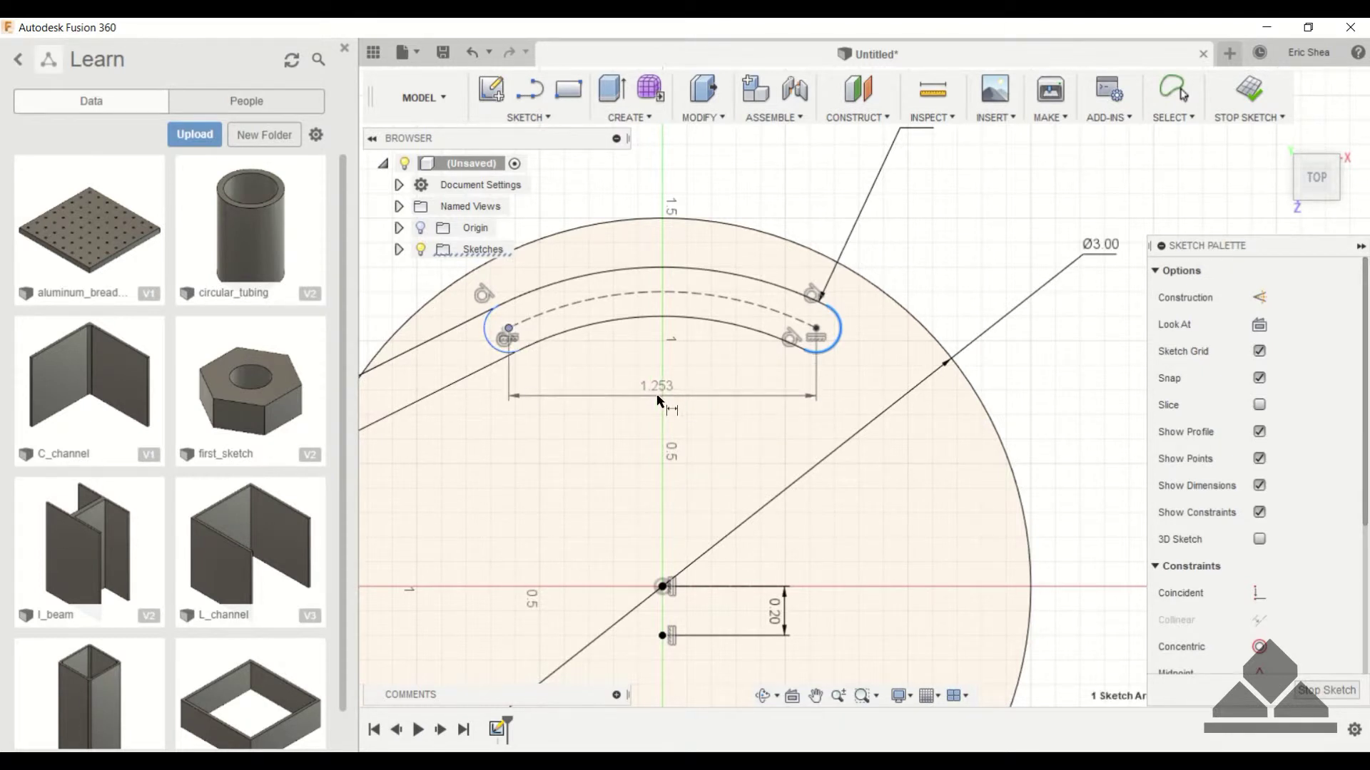
pyautogui.click(657, 400)
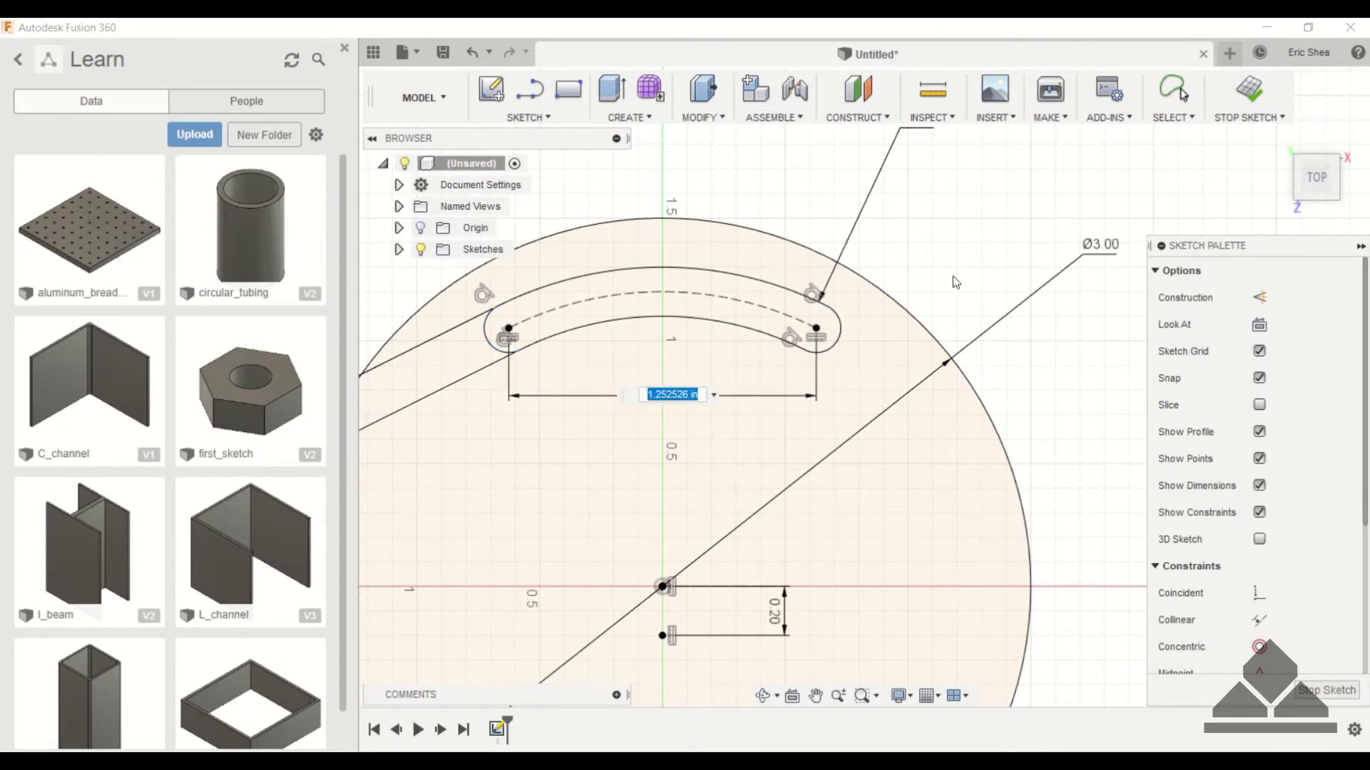
pyautogui.write('1')
pyautogui.press('Return')
pyautogui.press('Escape')
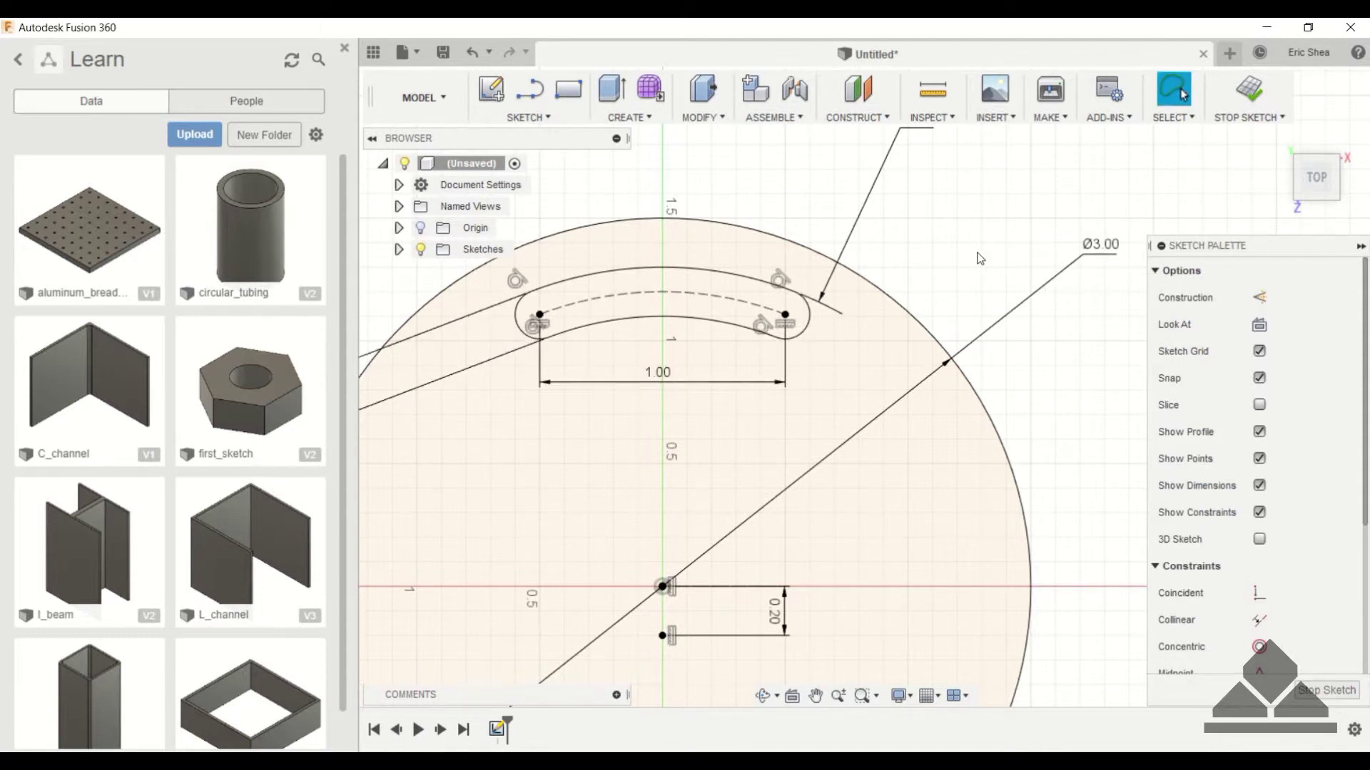
pyautogui.press('F6')
# - Start a Circular Pattern with the slot's upper, lower and both end arcs as objects
pyautogui.click(556, 118)
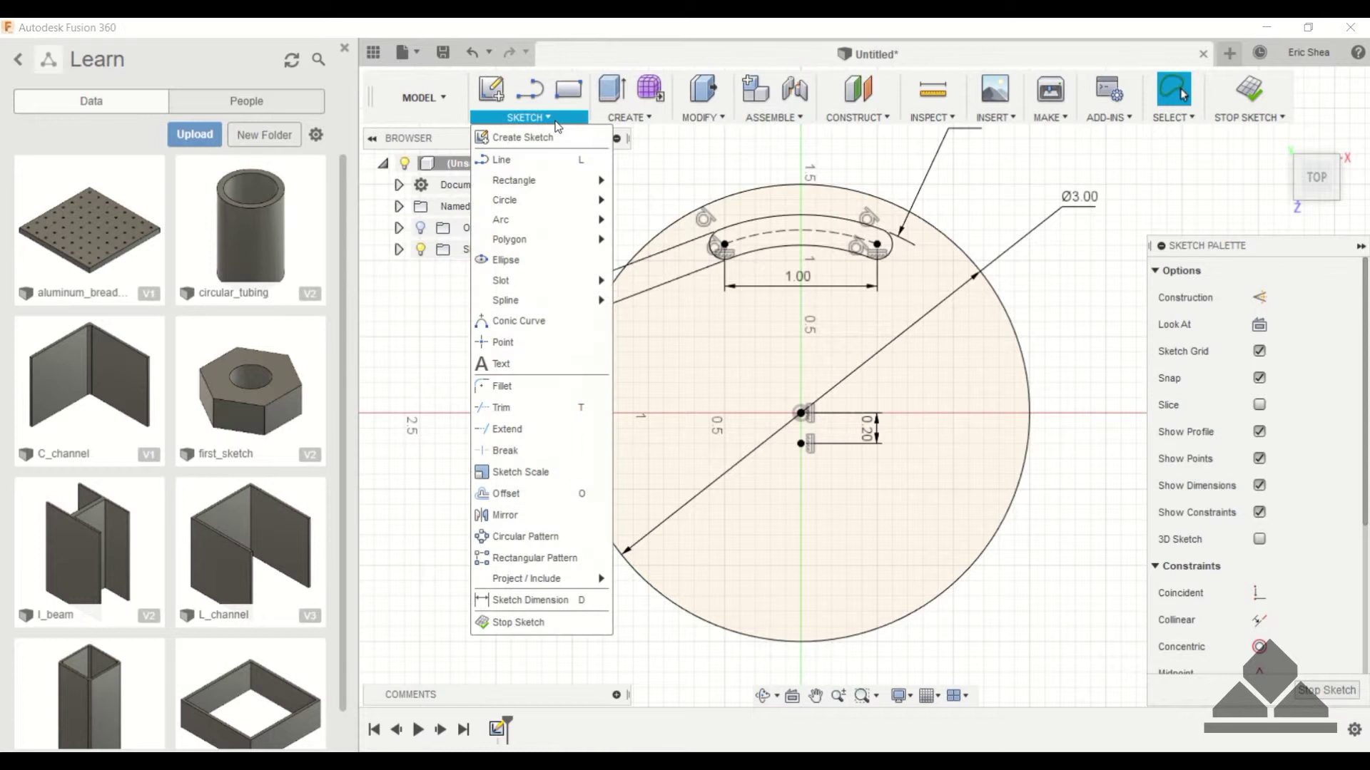
pyautogui.click(525, 537)
pyautogui.scroll(-1, 758, 430)
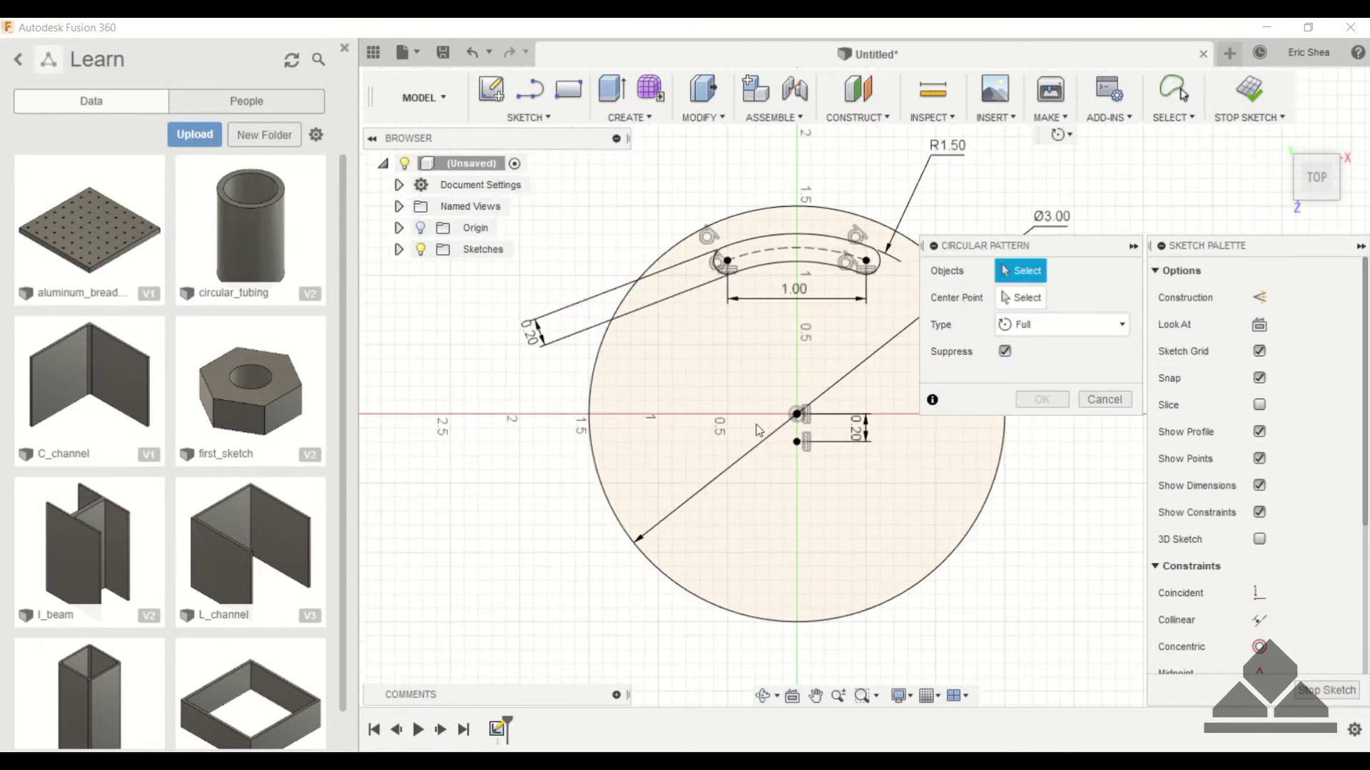
pyautogui.moveTo(758, 431); pyautogui.dragTo(609, 524, button='middle')
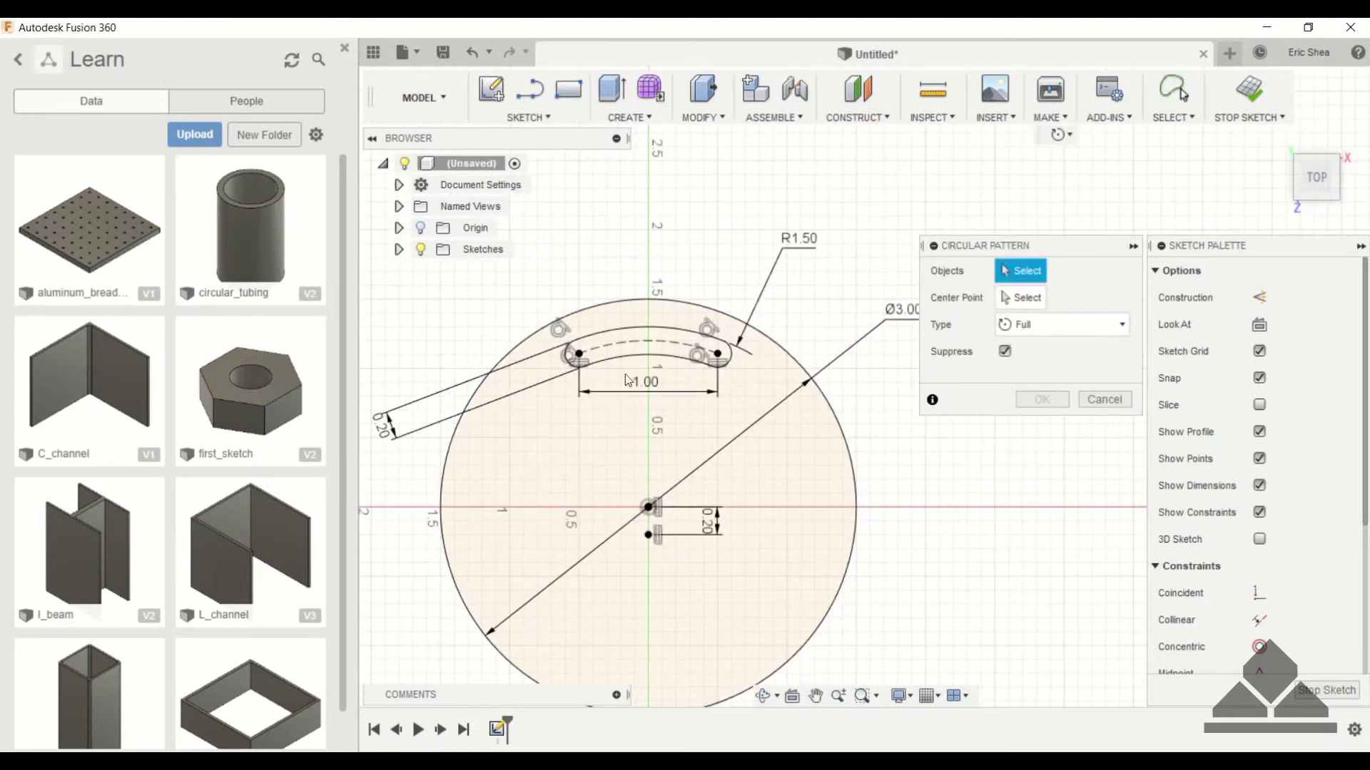
pyautogui.click(626, 327)
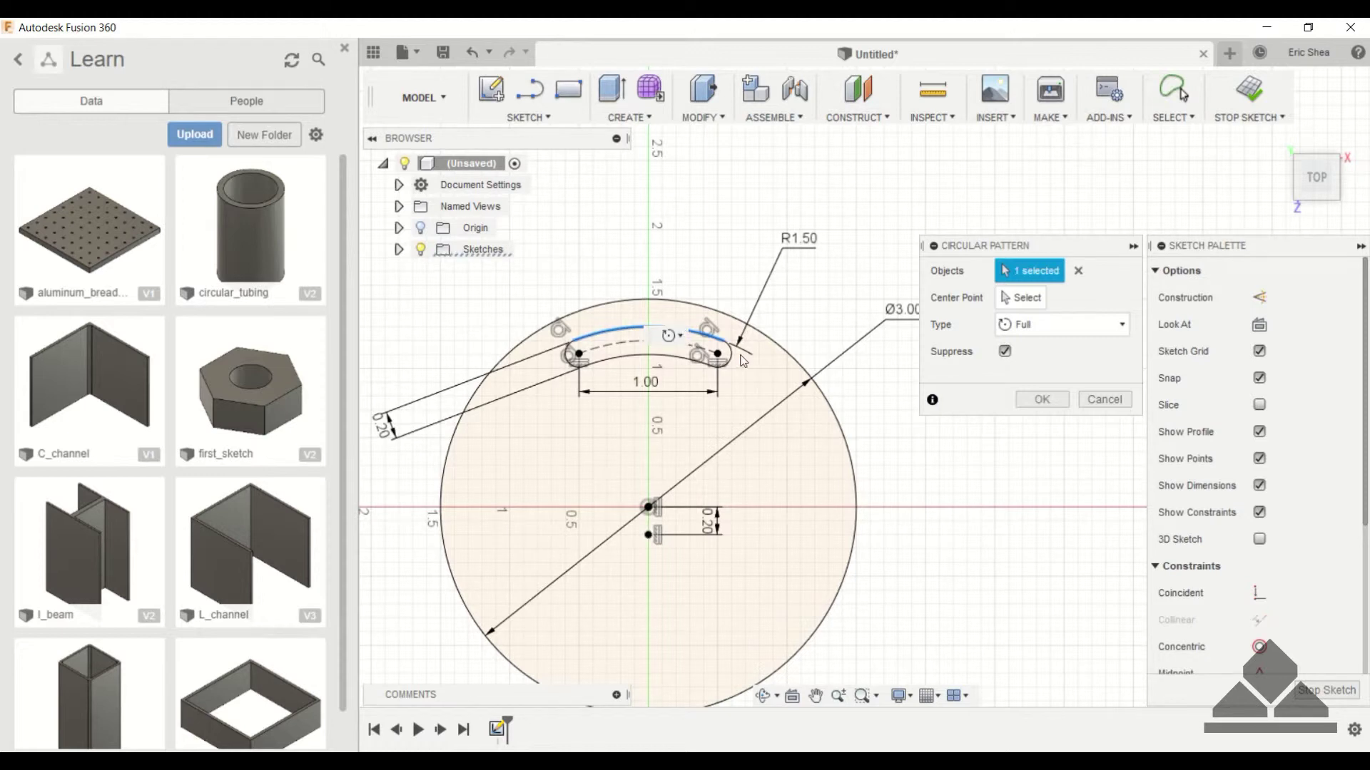
pyautogui.scroll(1, 735, 352)
pyautogui.scroll(3, 735, 352)
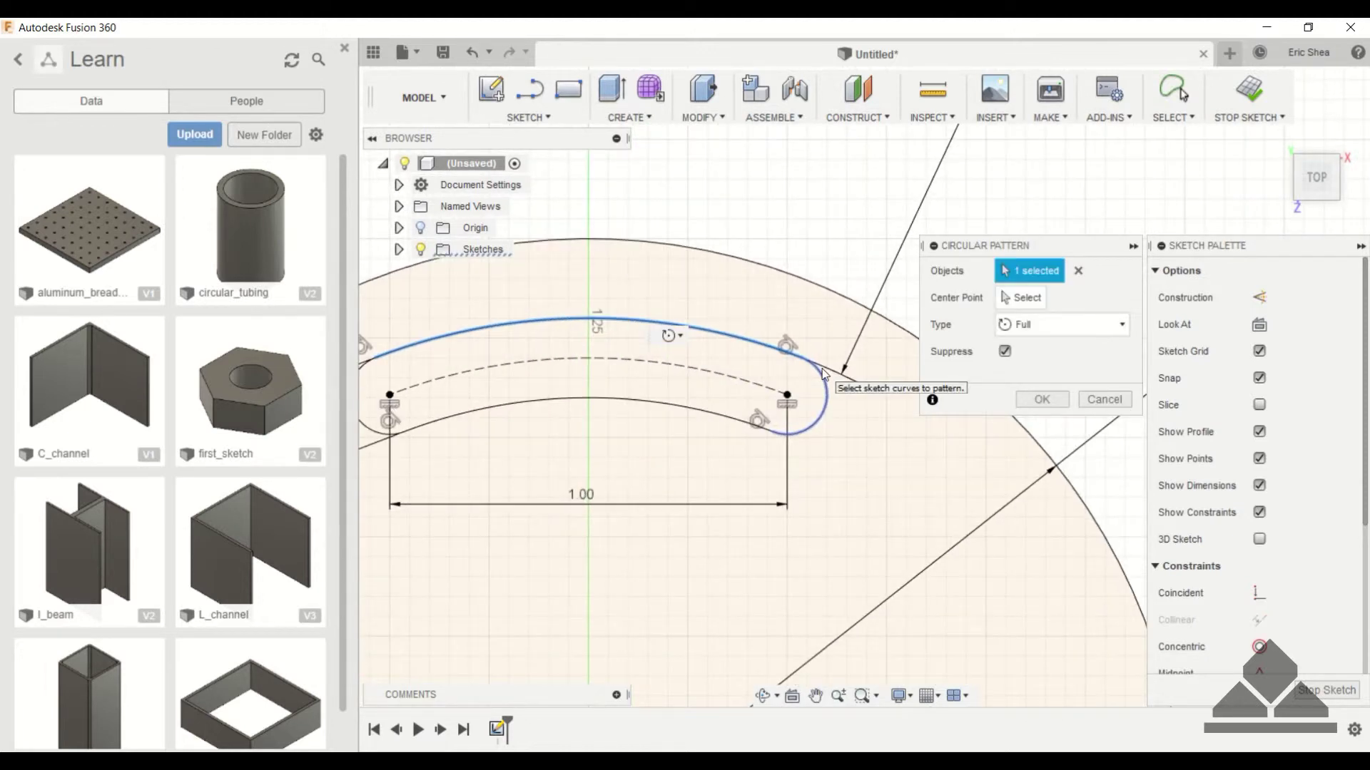
pyautogui.click(822, 376)
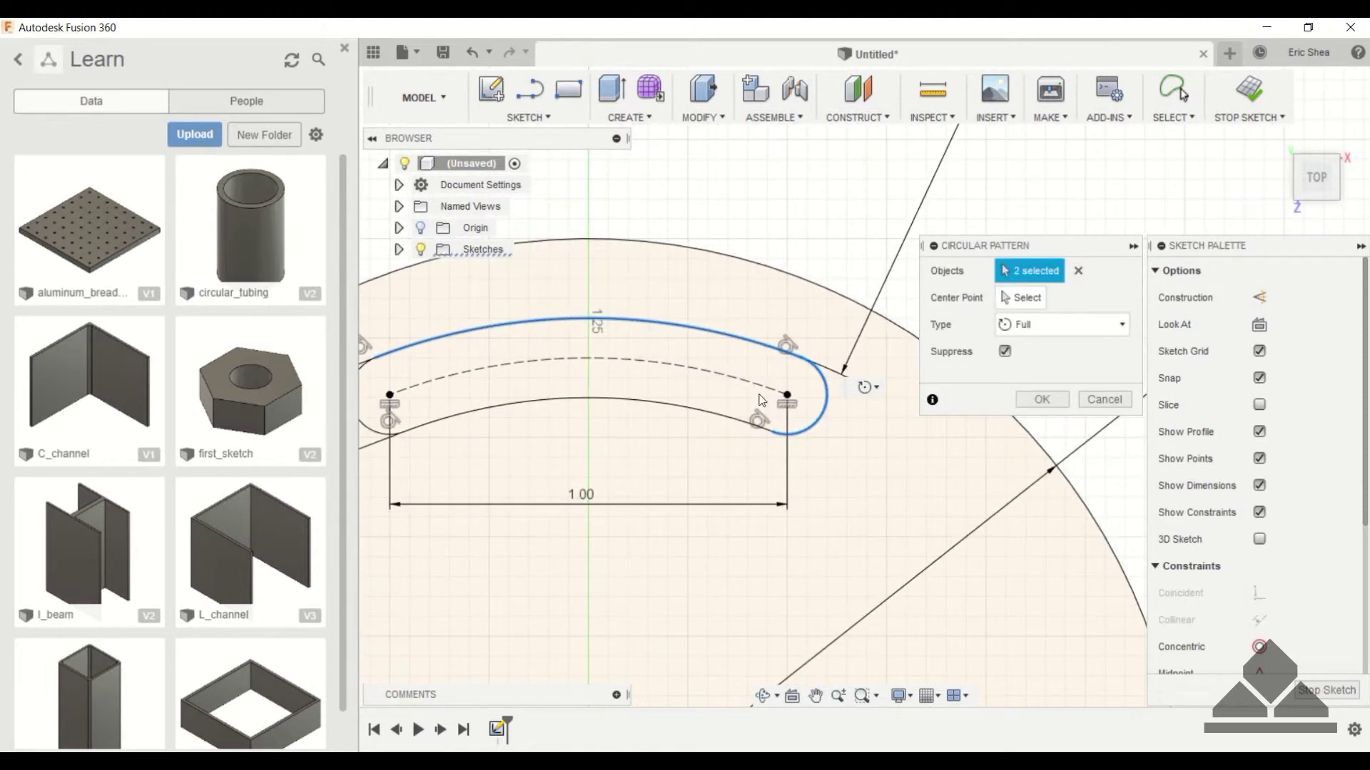
pyautogui.click(691, 409)
pyautogui.moveTo(691, 409); pyautogui.dragTo(860, 409, button='middle')
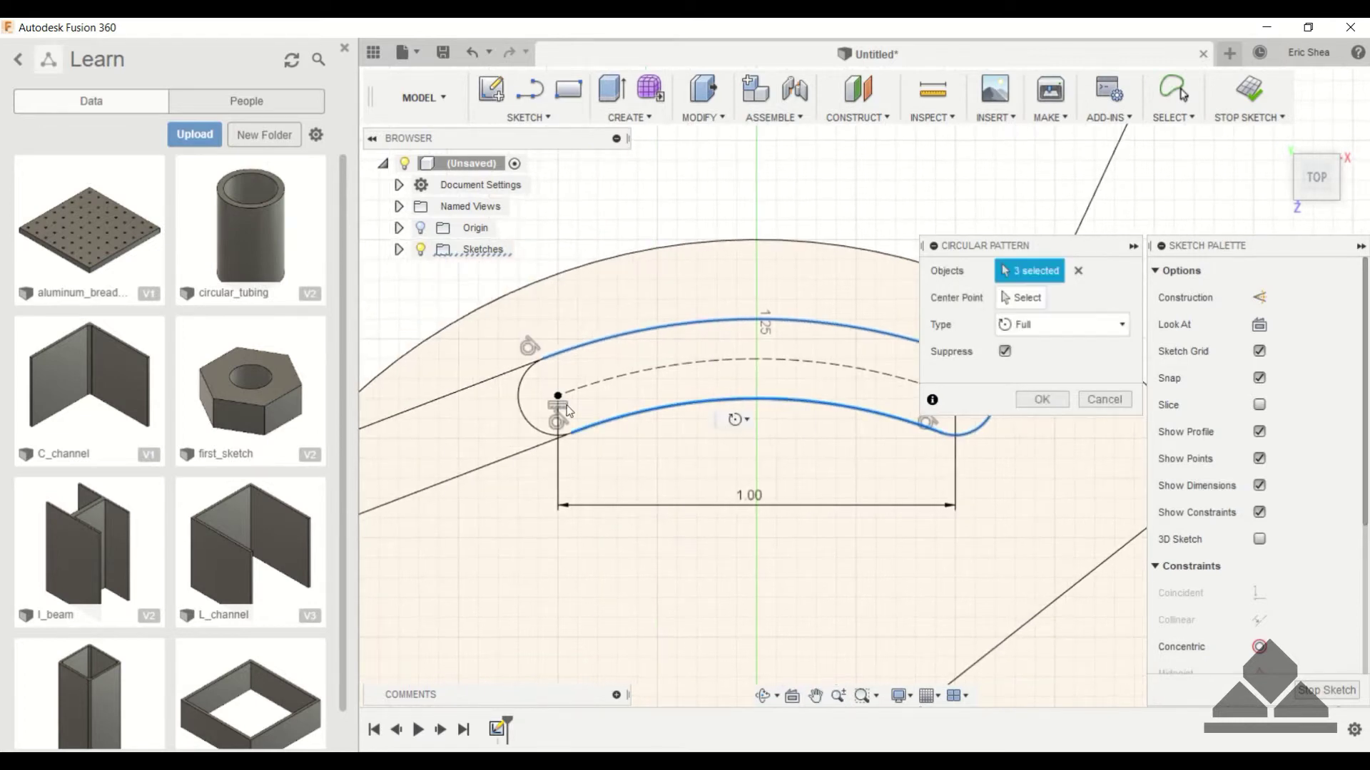
pyautogui.click(521, 402)
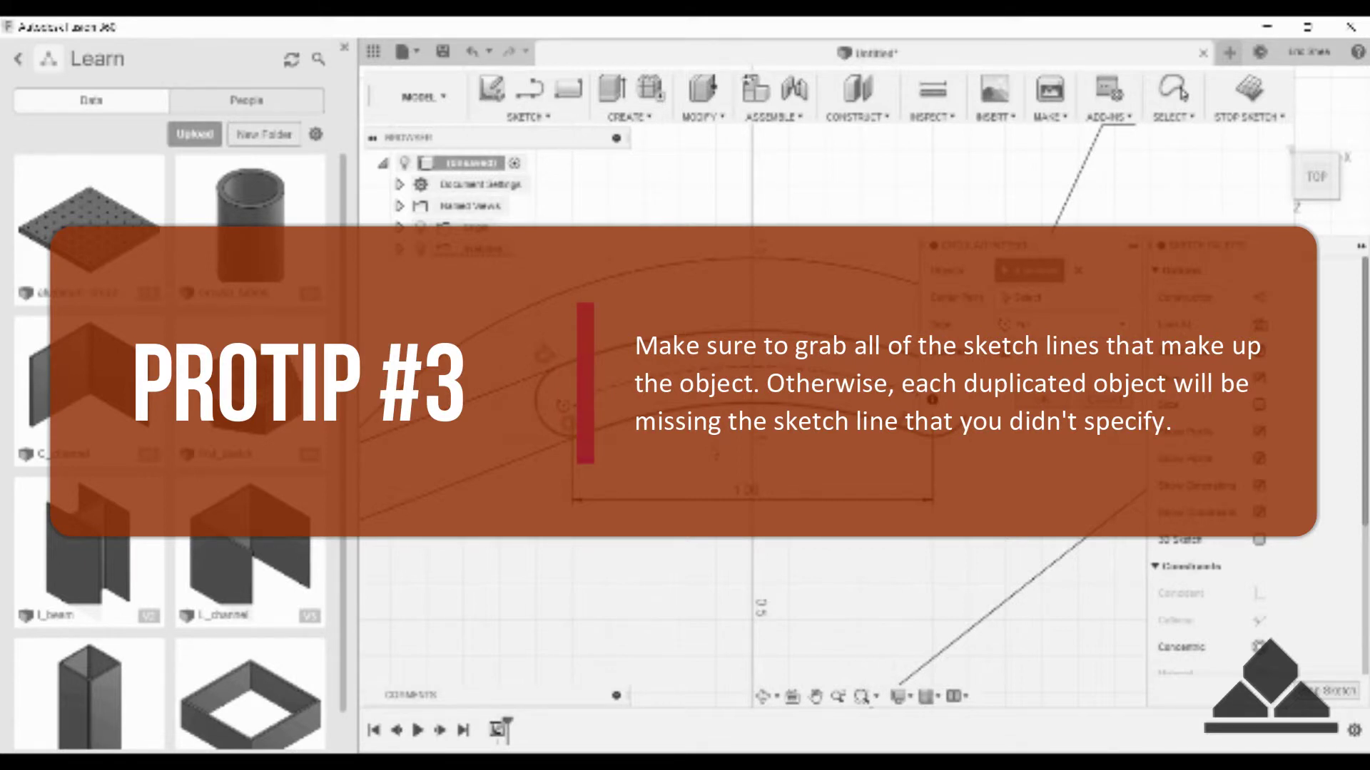
pyautogui.scroll(-3, 711, 319)
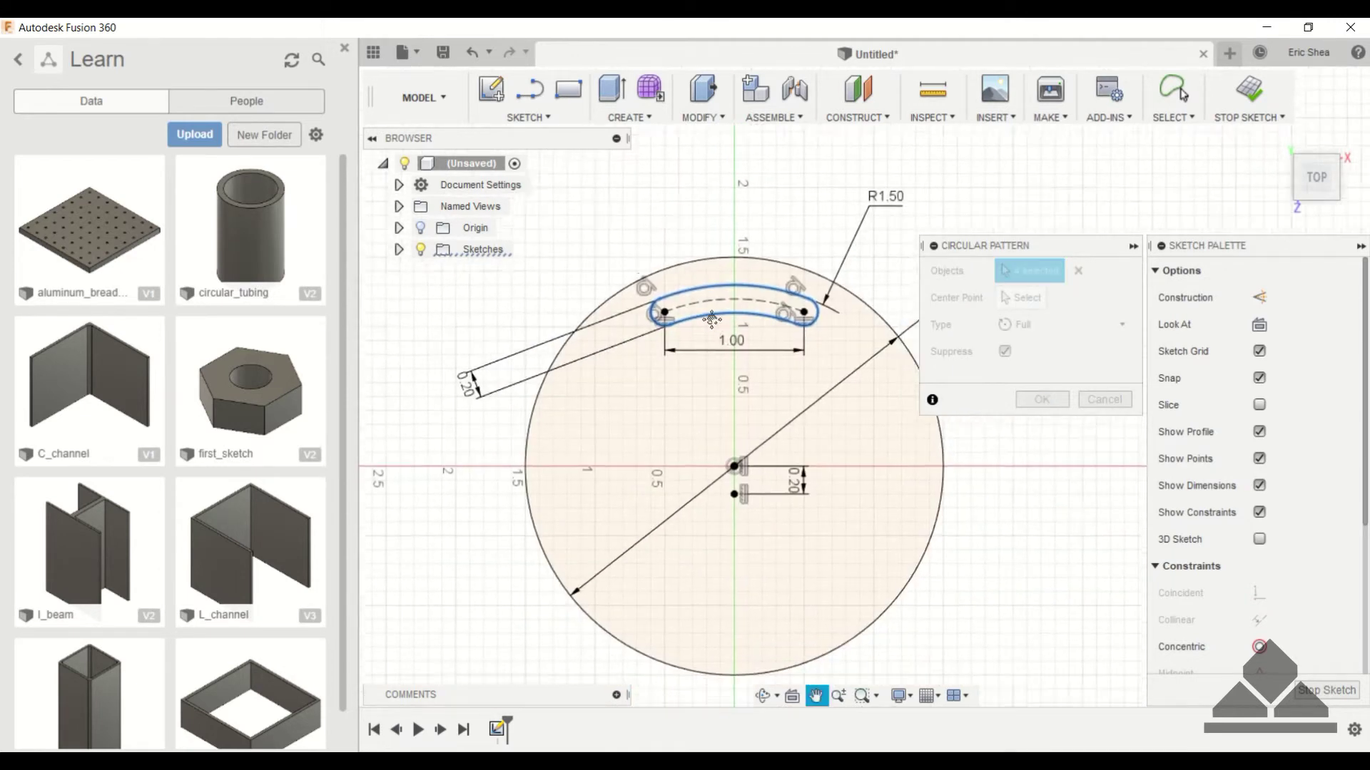
pyautogui.moveTo(711, 320); pyautogui.dragTo(673, 307, button='middle')
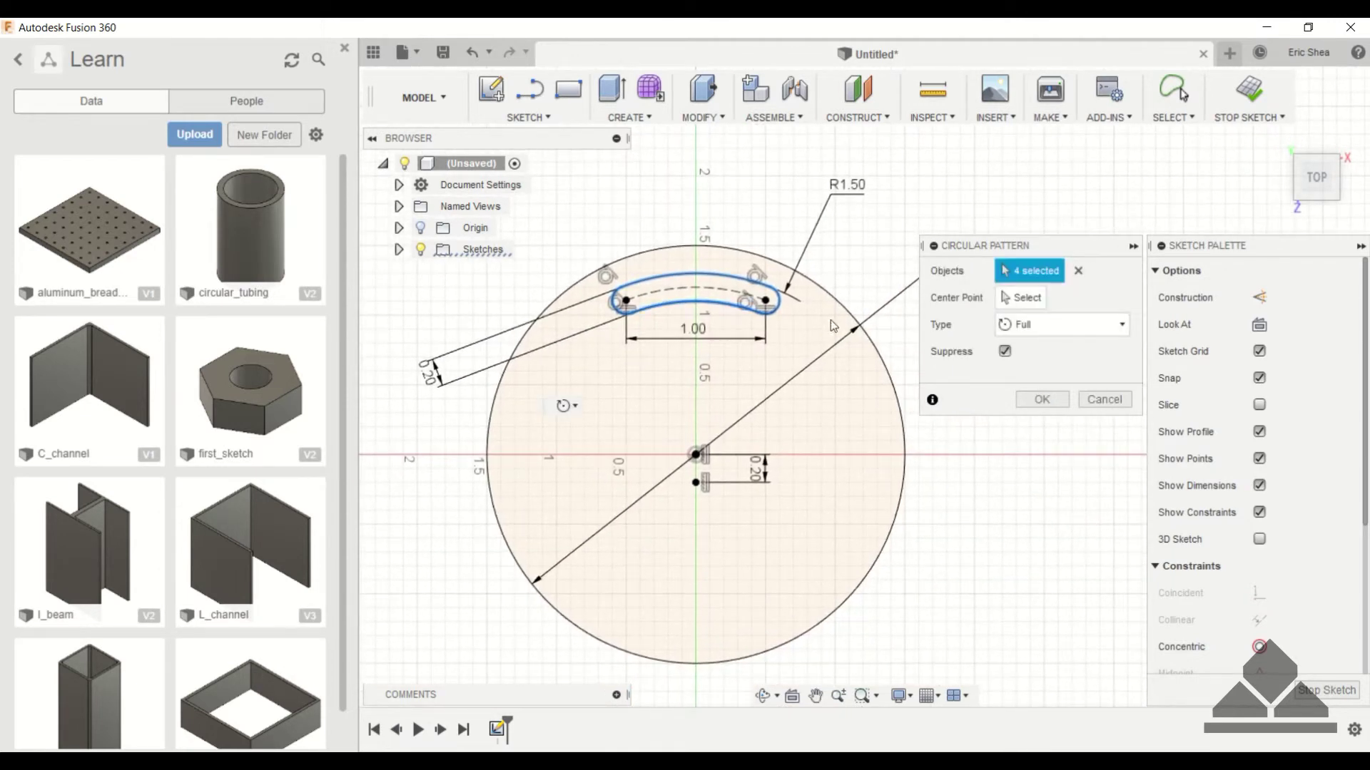
# - Use the circle's centre point as the pattern centre and review the Type options
pyautogui.click(1023, 300)
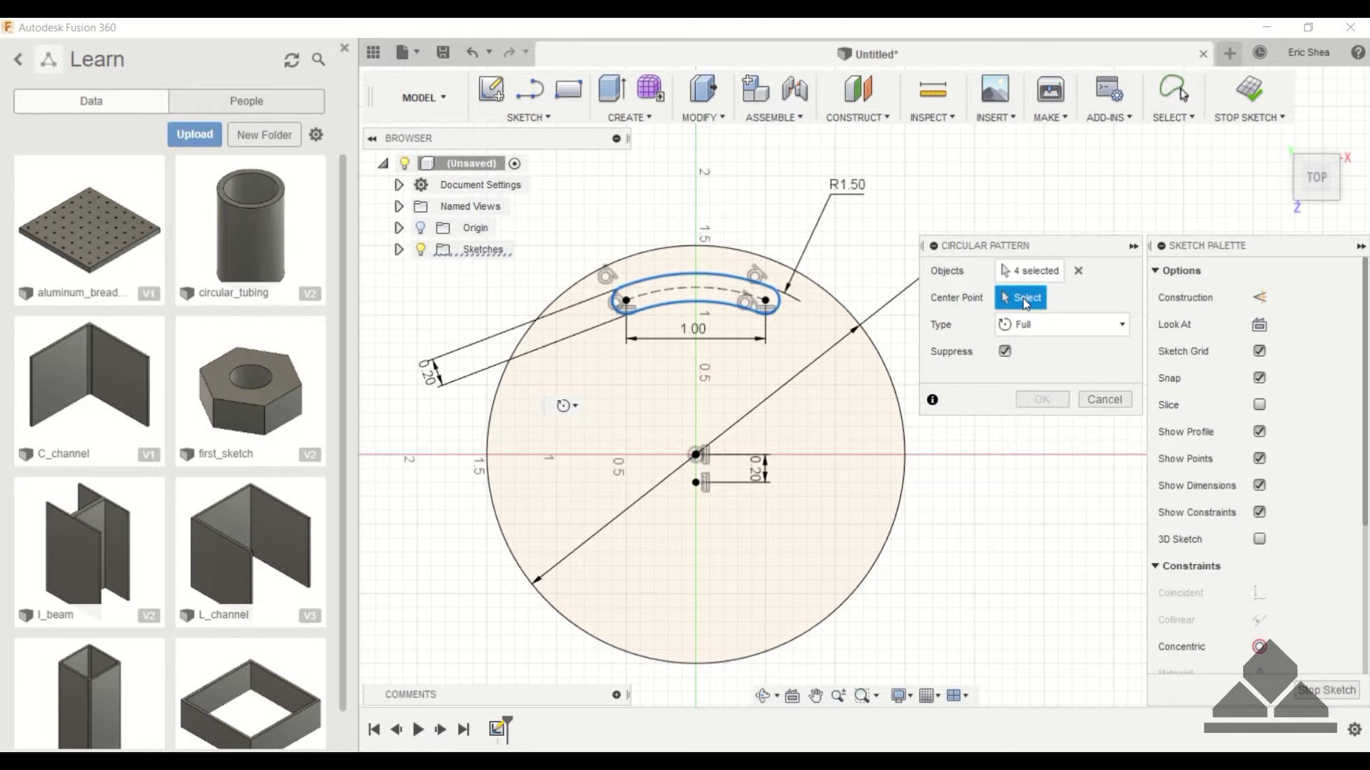
pyautogui.click(695, 455)
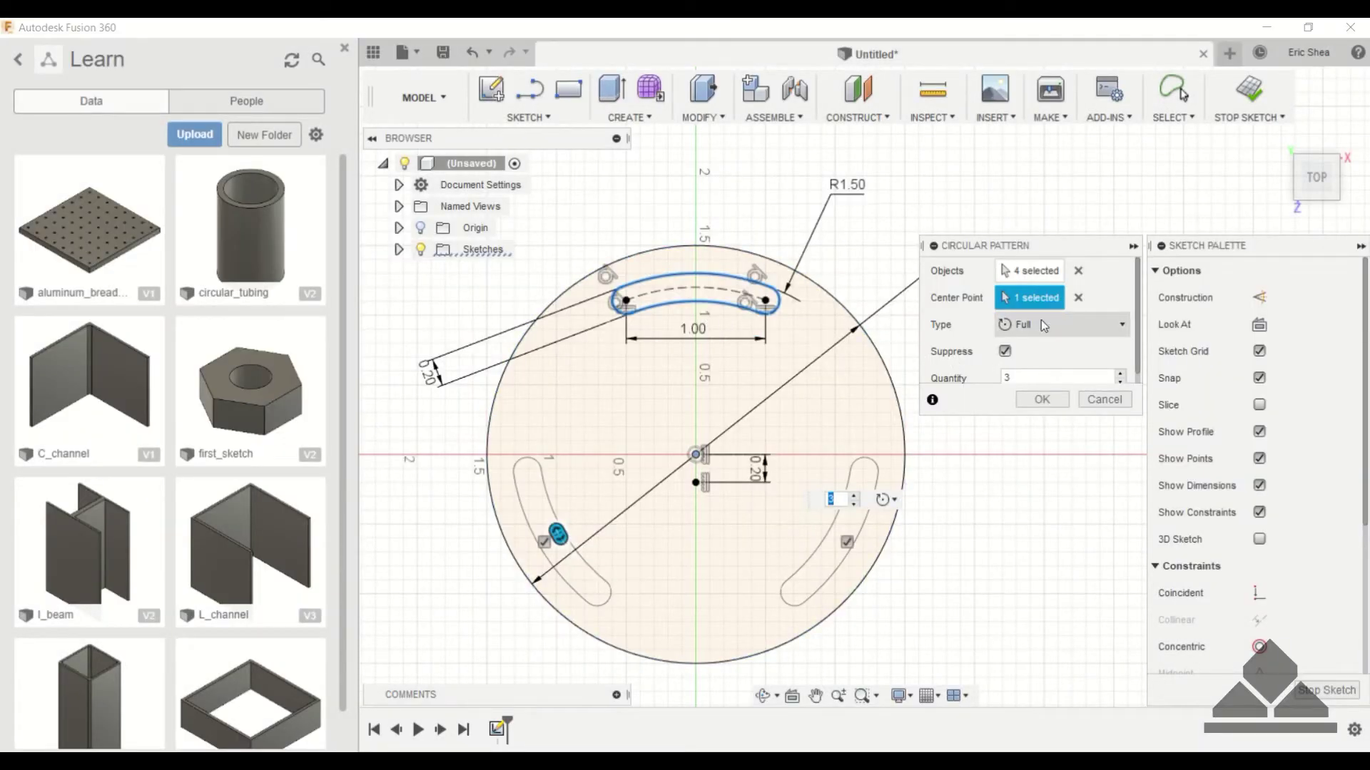
pyautogui.click(1042, 325)
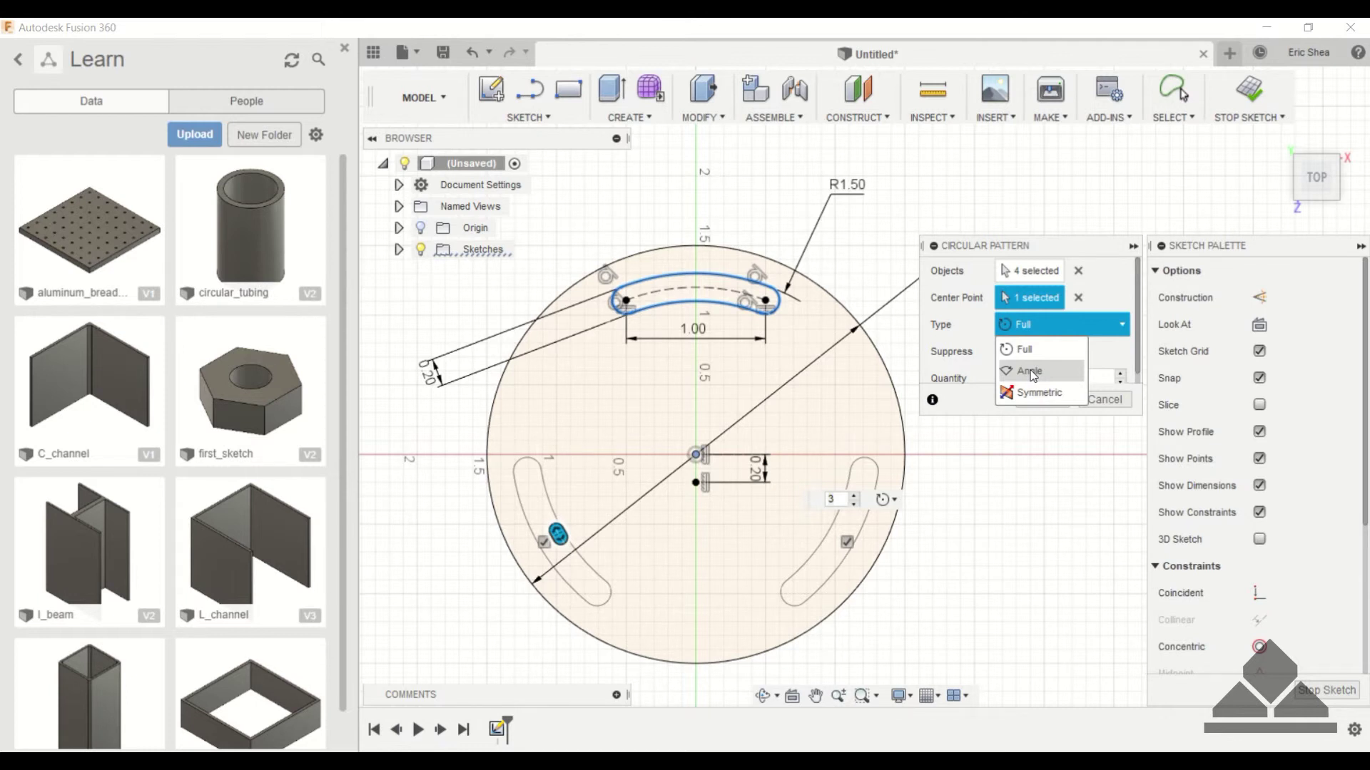
# - Keep type Full, set quantity to 4, apply the pattern and finish the sketch
pyautogui.click(1026, 349)
pyautogui.scroll(-1, 1089, 360)
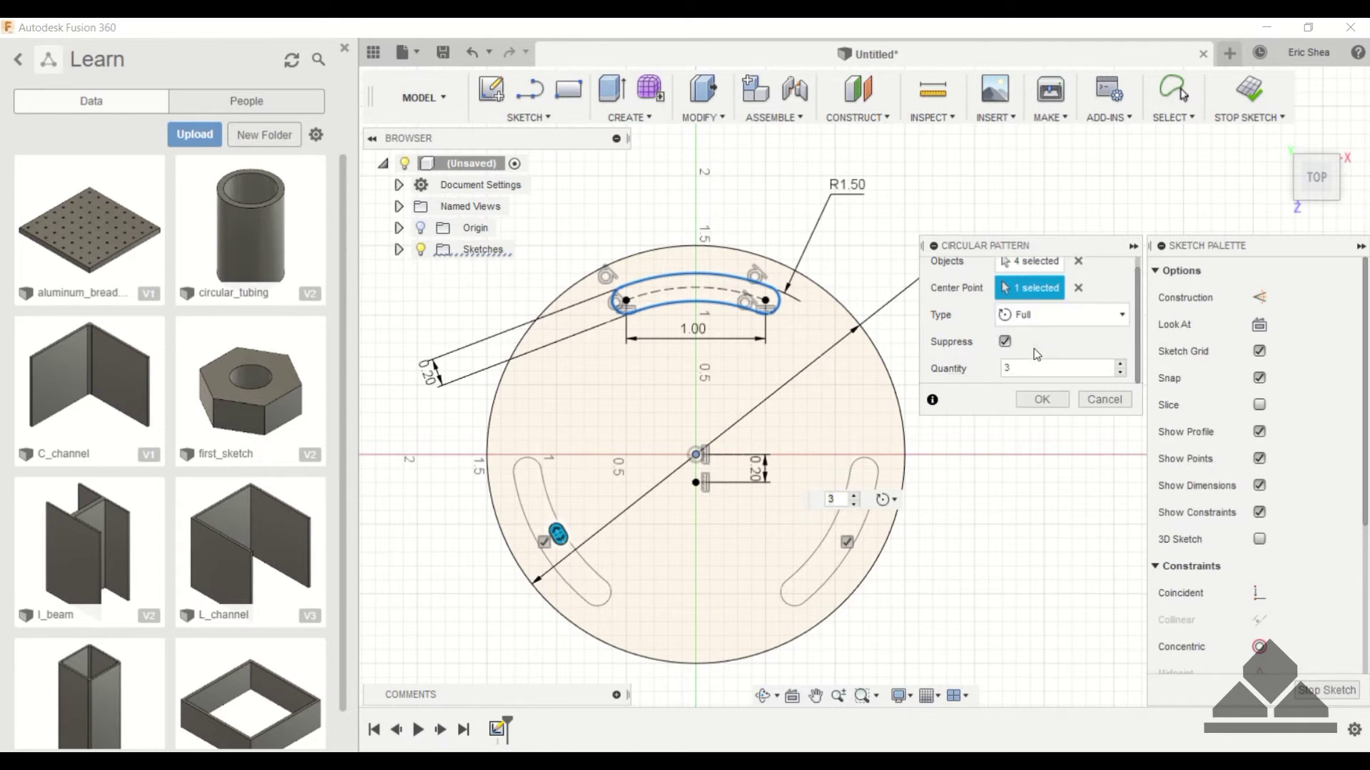
pyautogui.click(1121, 362)
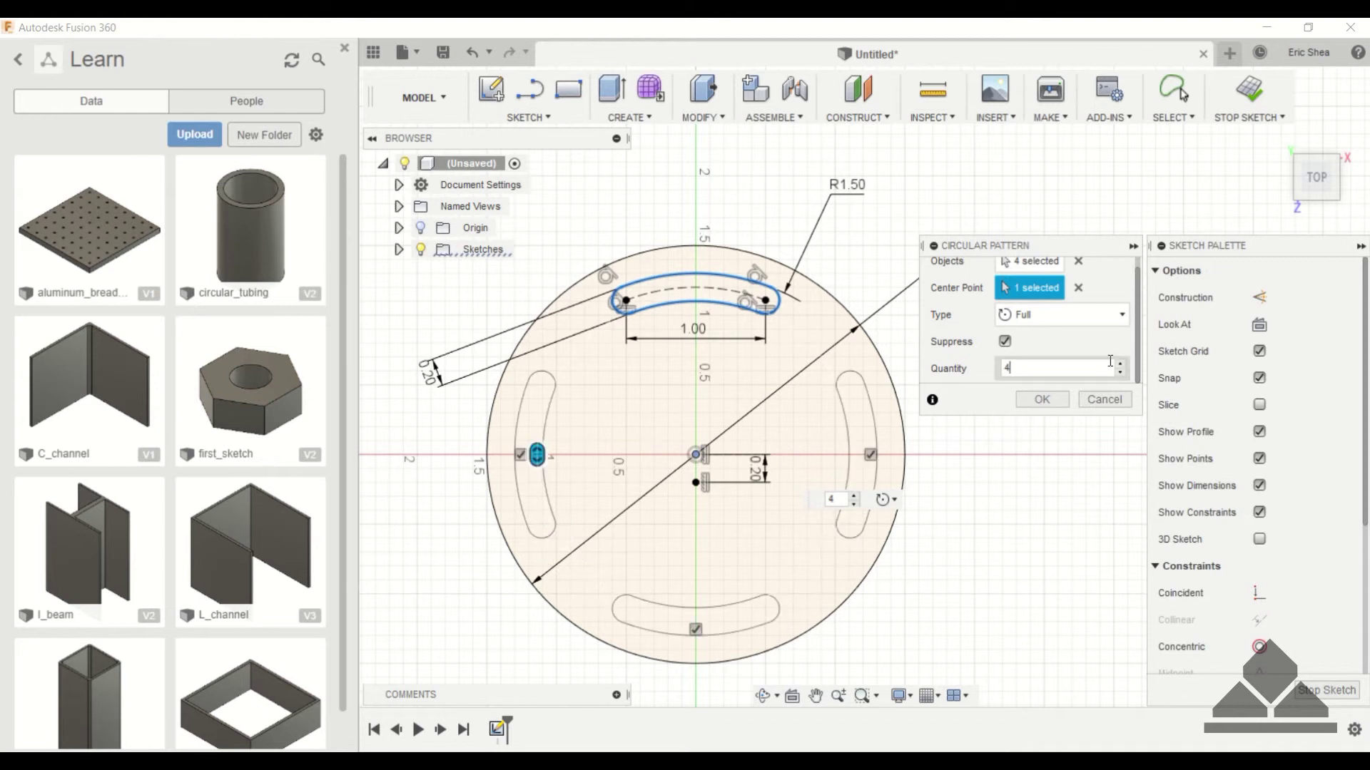
pyautogui.click(1041, 402)
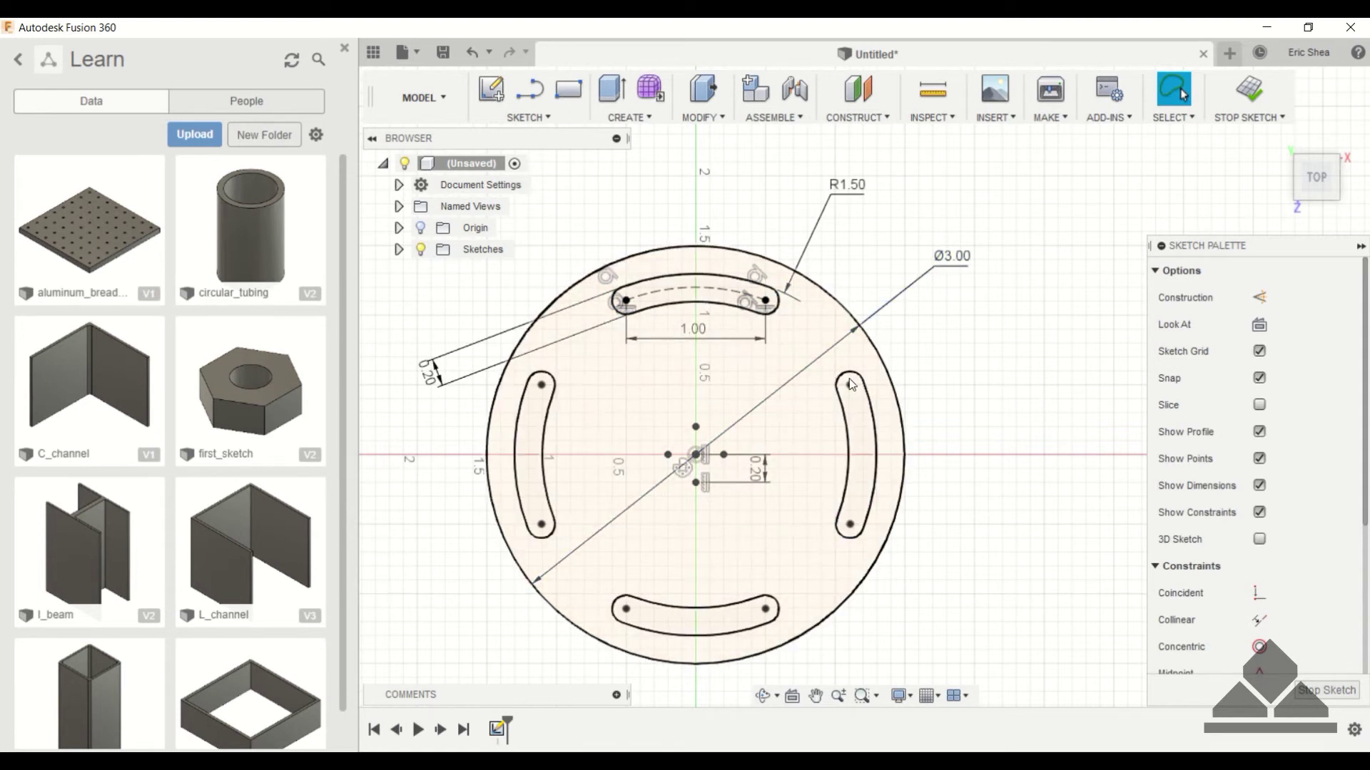
pyautogui.moveTo(964, 341); pyautogui.dragTo(1055, 352, button='middle')
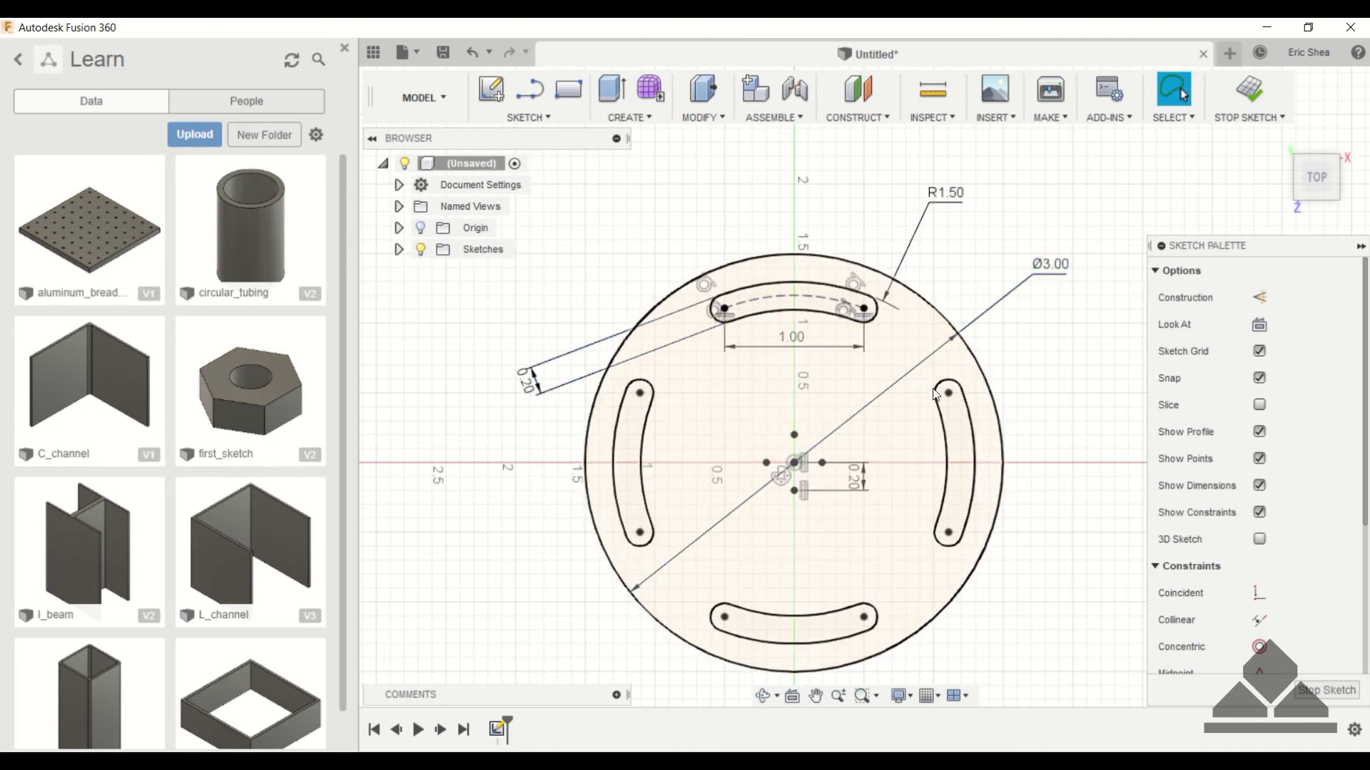
pyautogui.click(972, 425)
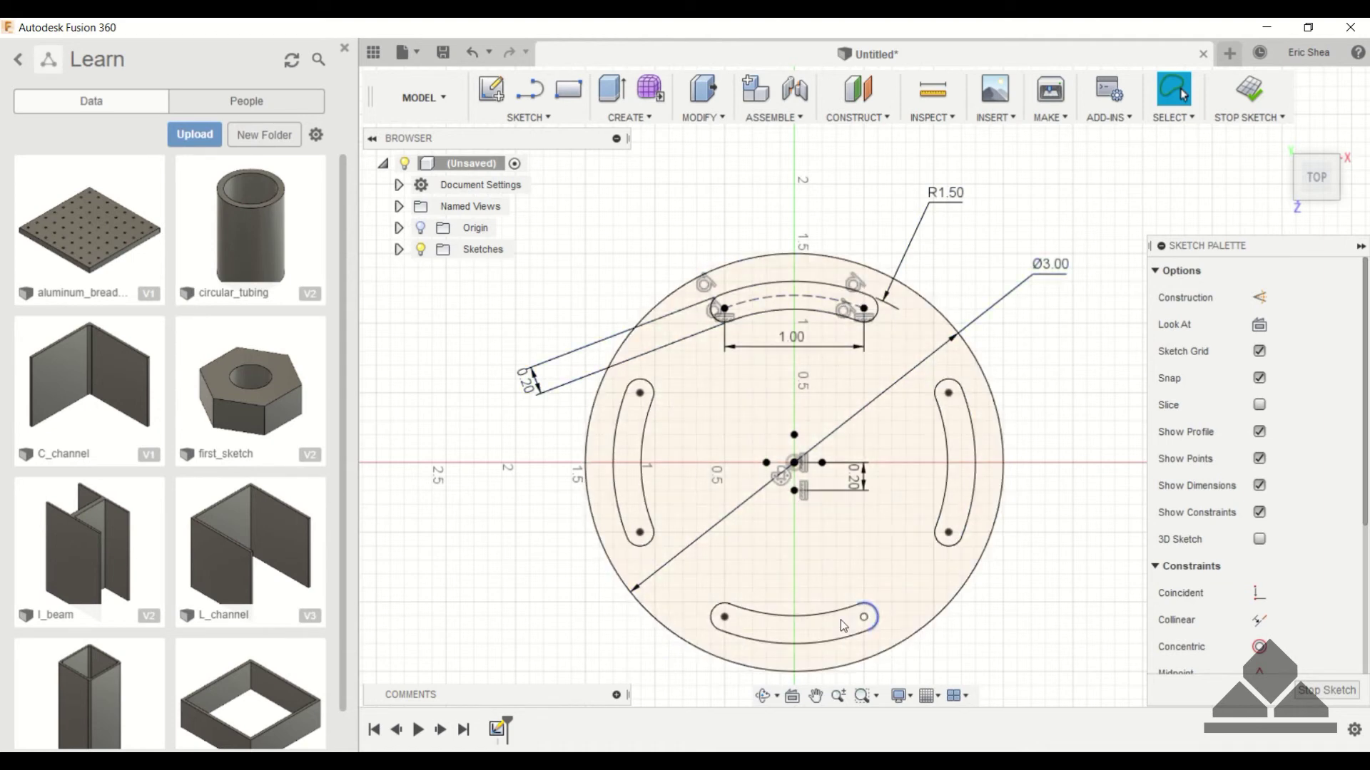
pyautogui.click(546, 426)
# - Finish the sketch and extrude the slotted circular profile 0.10 in as a new solid body
pyautogui.click(1250, 85)
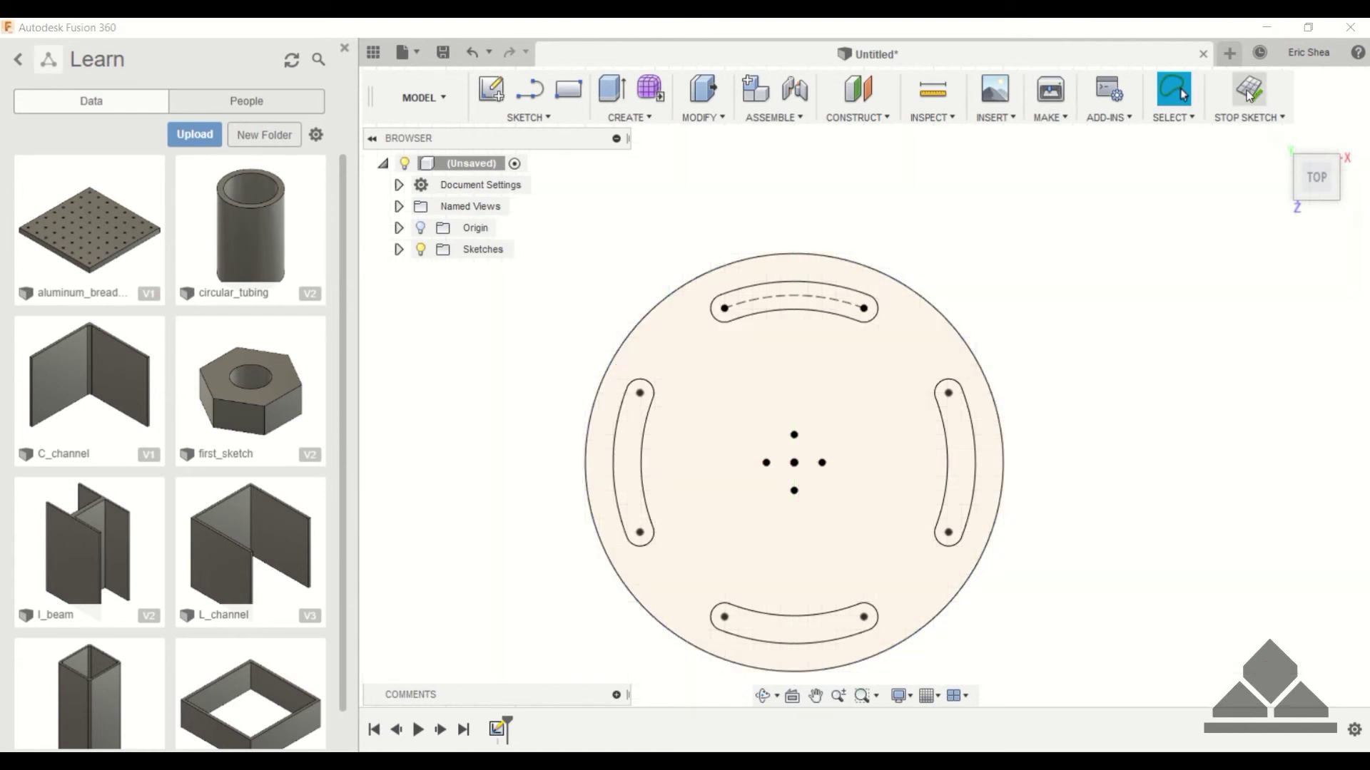
pyautogui.click(856, 375)
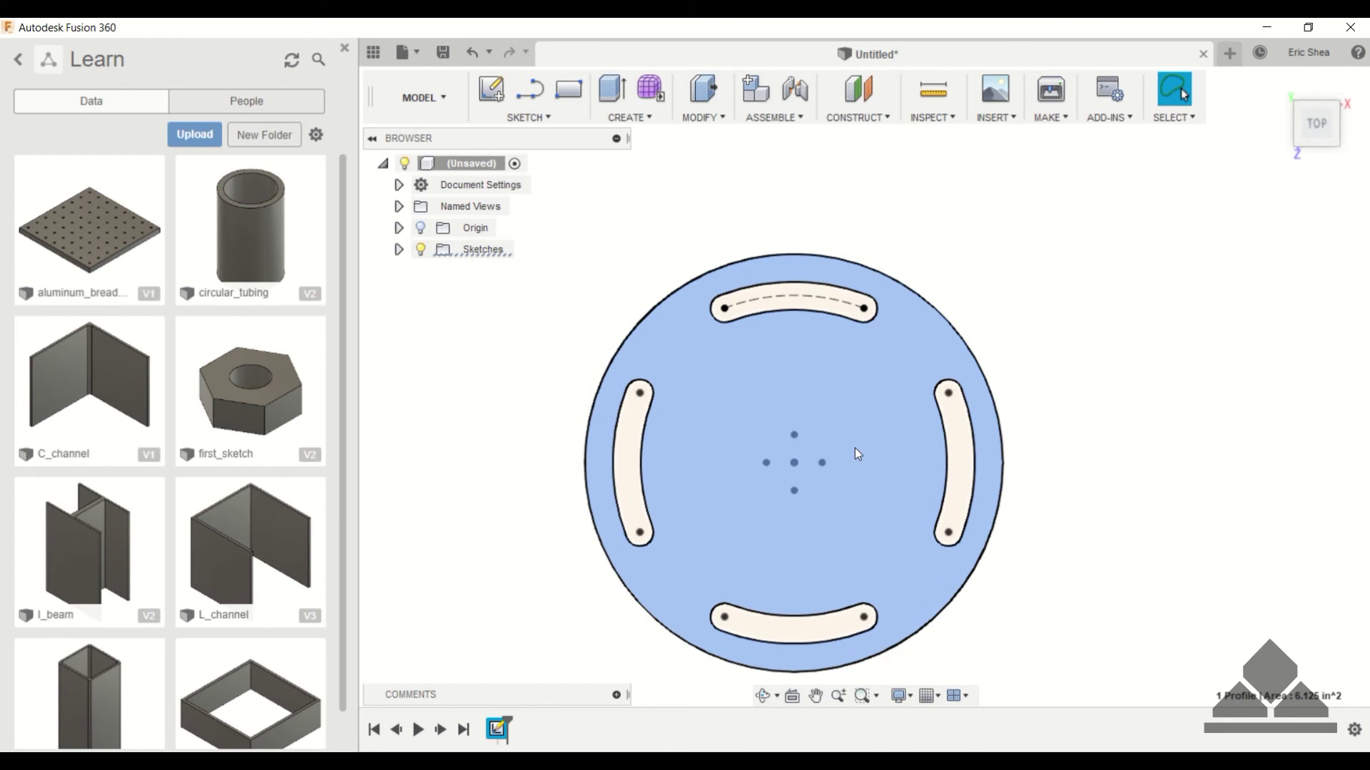
pyautogui.click(1275, 84)
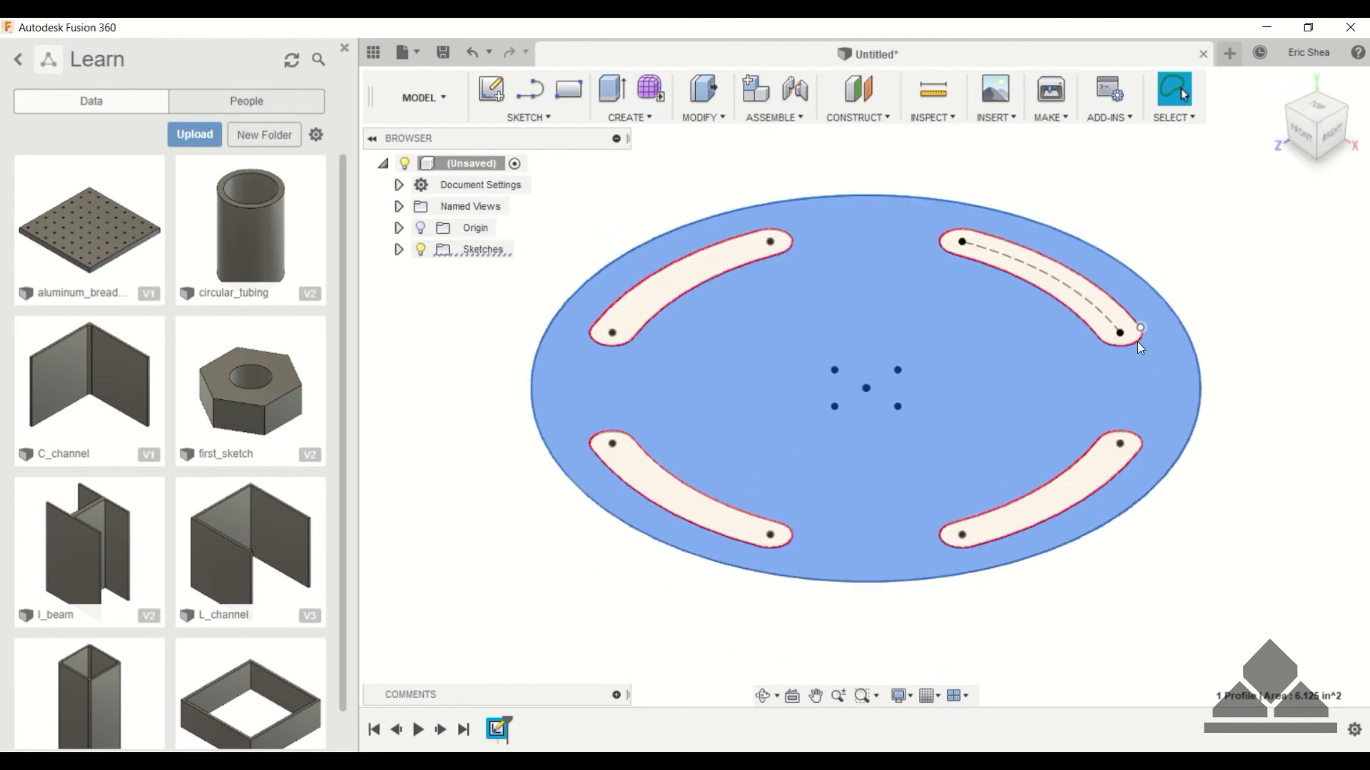
pyautogui.press('e')
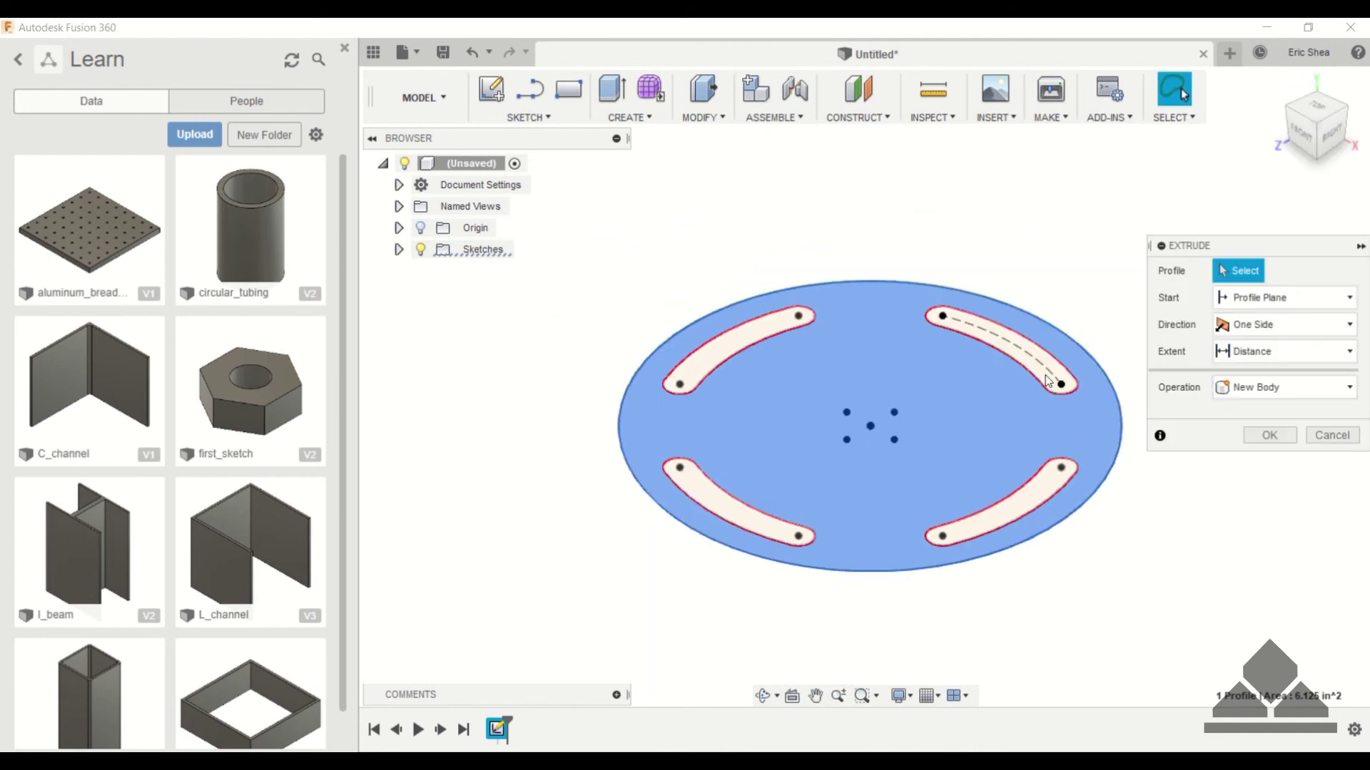
pyautogui.moveTo(871, 406); pyautogui.dragTo(874, 393)
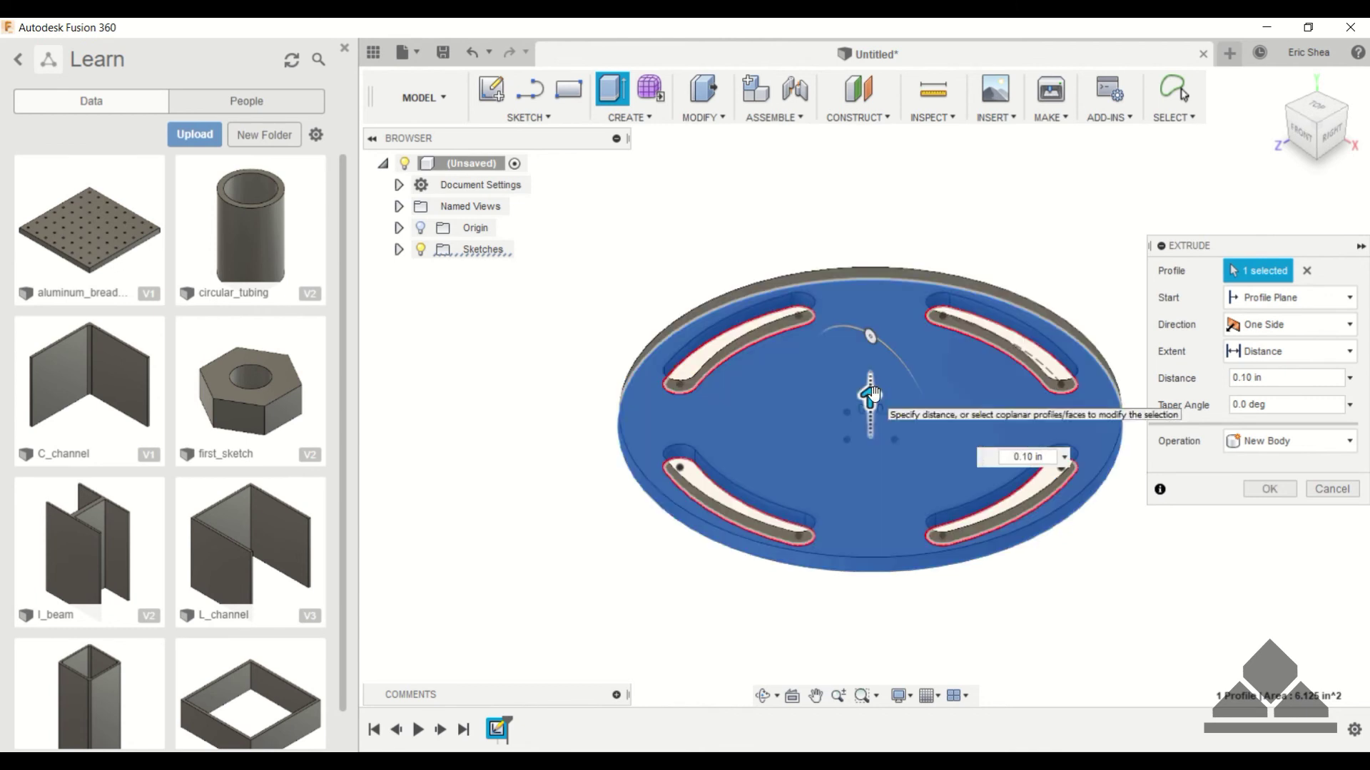
pyautogui.press('Return')
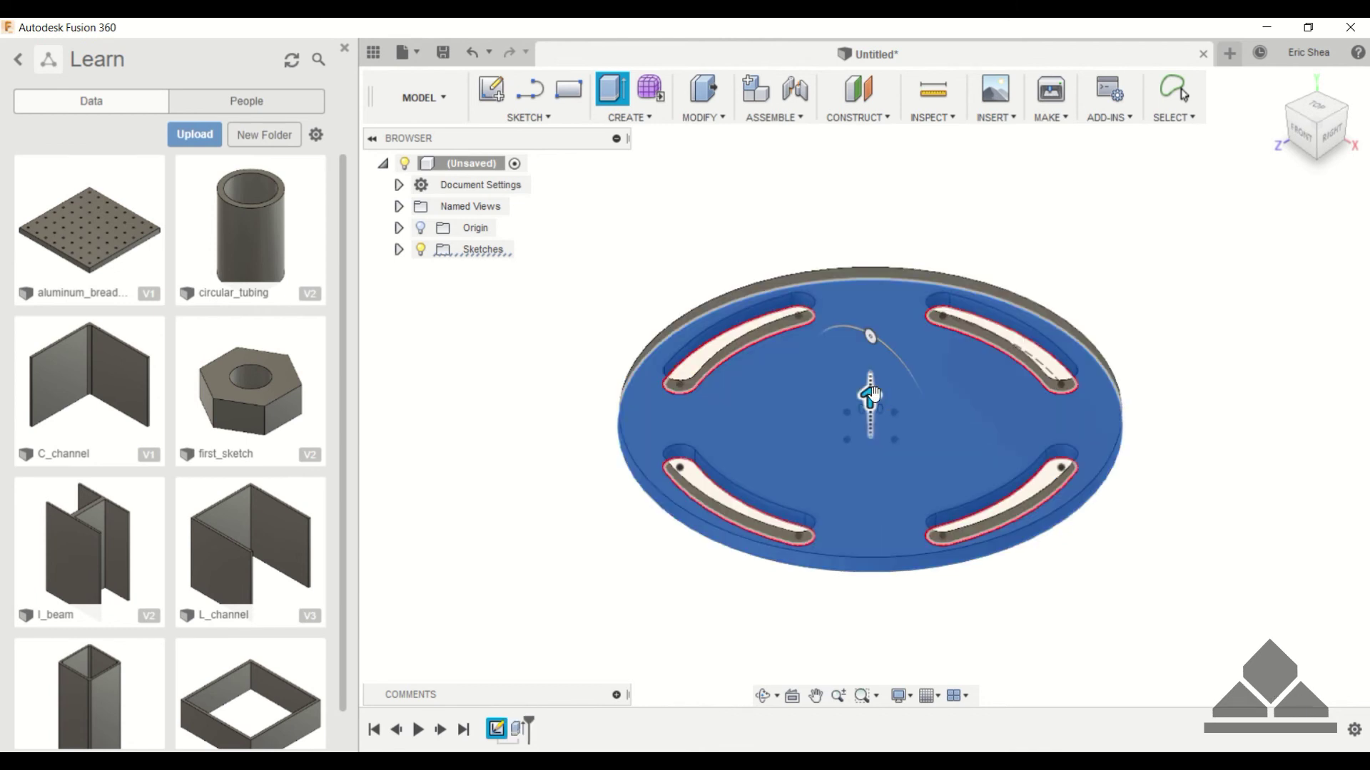
pyautogui.keyDown('shift'); pyautogui.moveTo(1141, 235); pyautogui.dragTo(1168, 286, button='middle'); pyautogui.keyUp('shift')
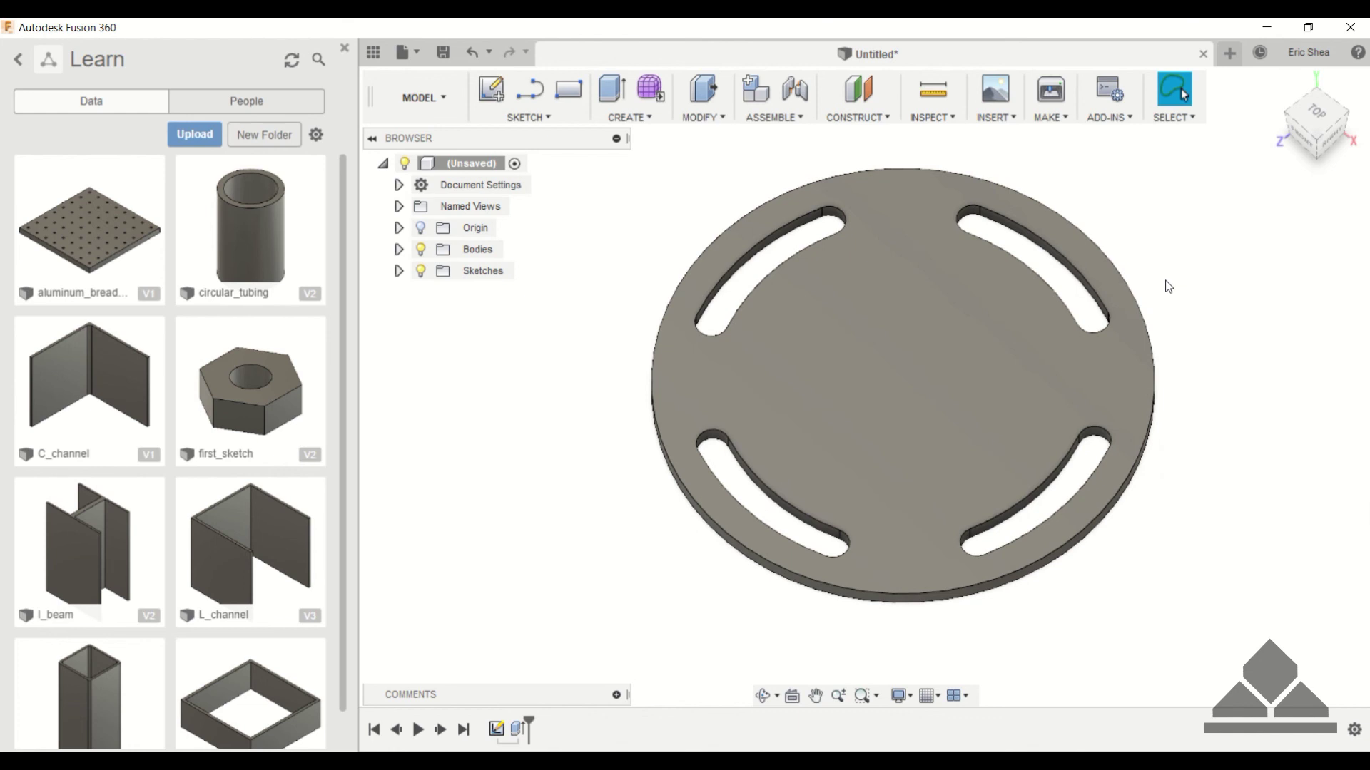